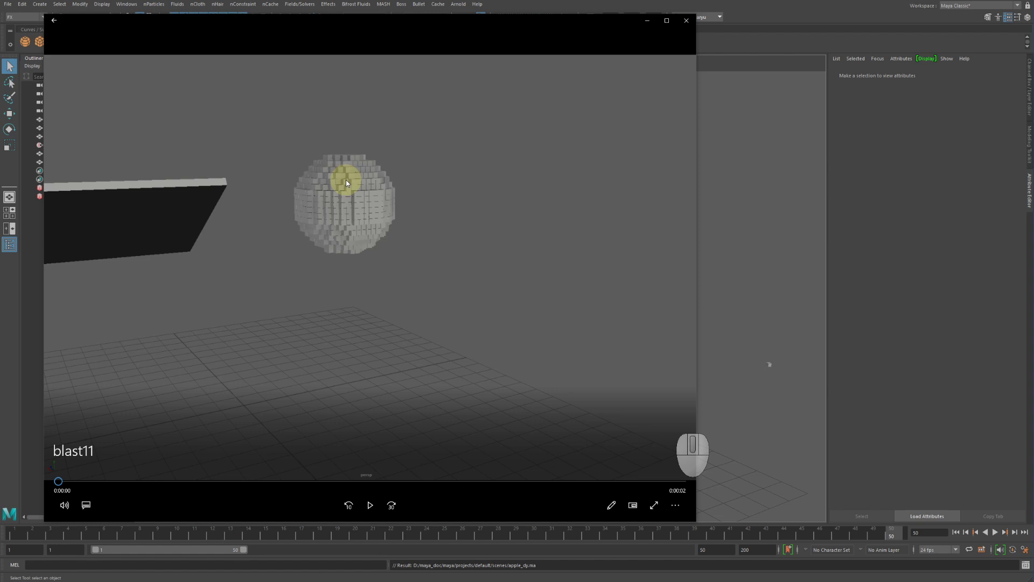
Play the blast11 preview video through to its end, replay it, and minimize the player to return to Maya.
left_click(372, 506)
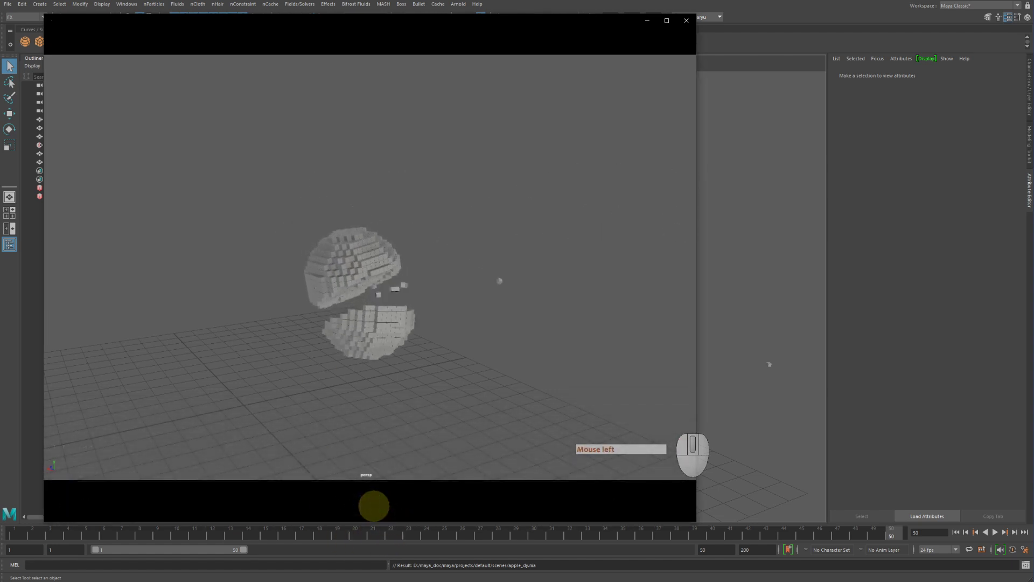
left_click(372, 504)
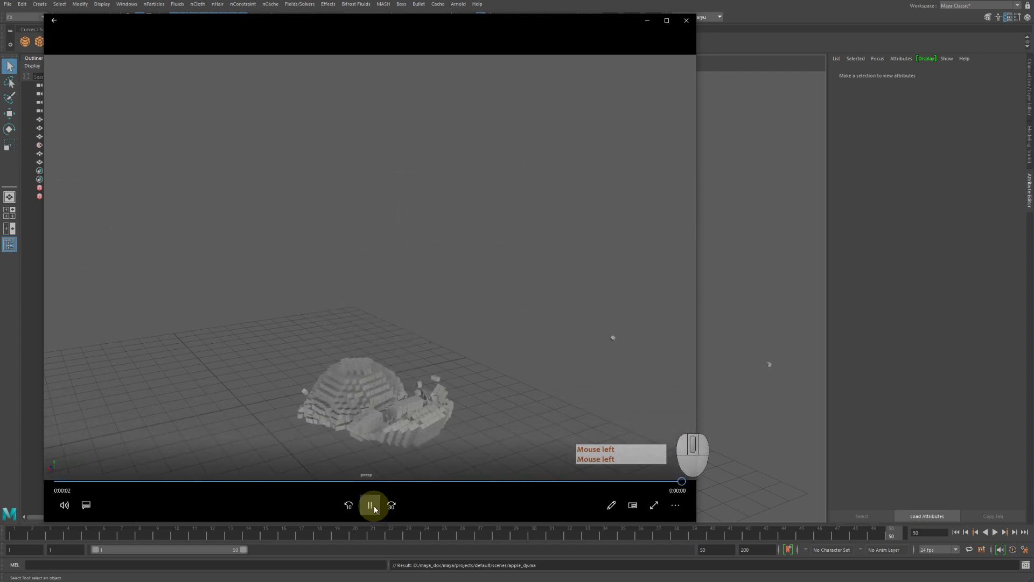
left_click(373, 507)
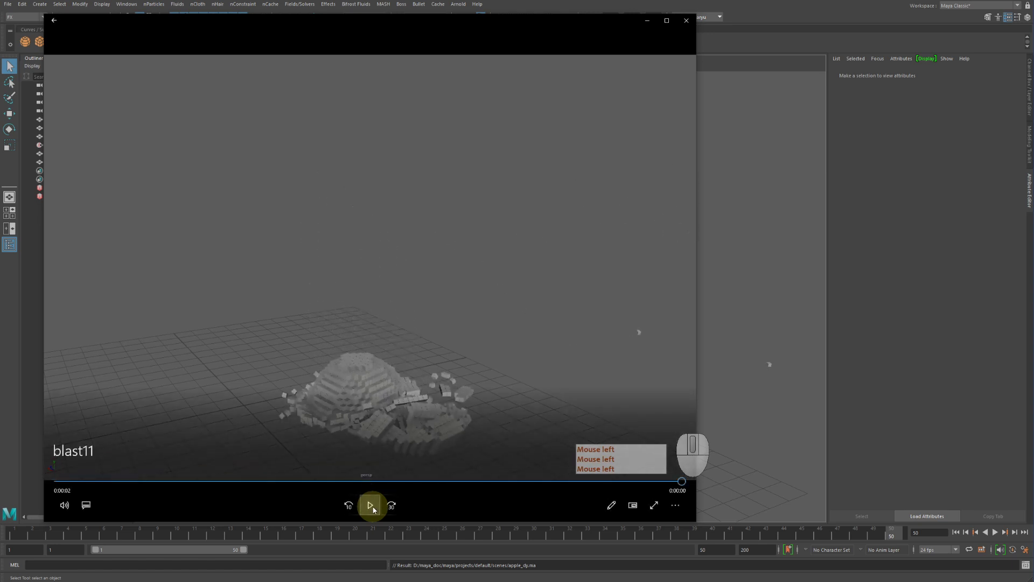
double_click(648, 21)
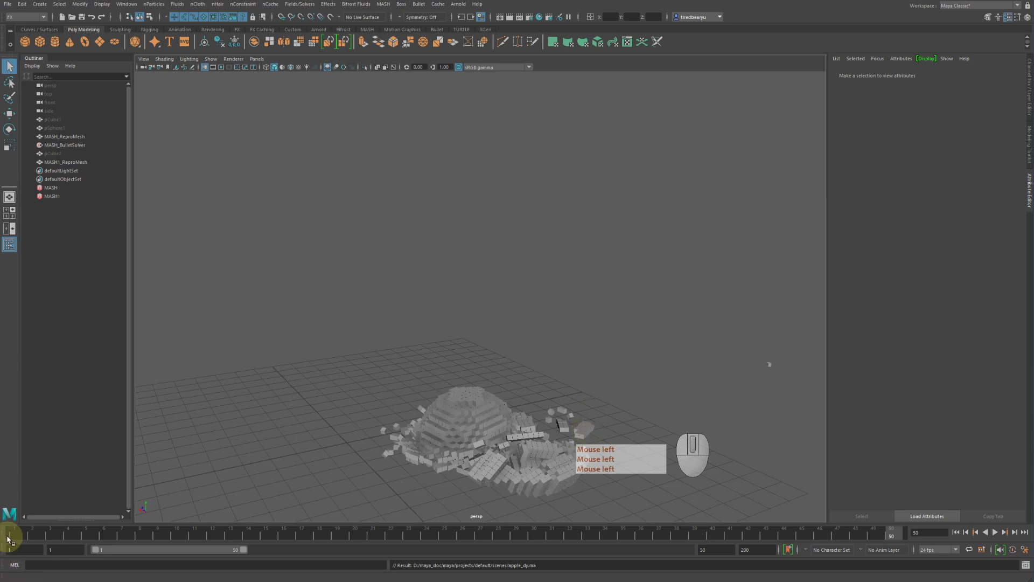
Play the sphere-slicing simulation from frame 1 and stop it around frame 20.
left_click(14, 535)
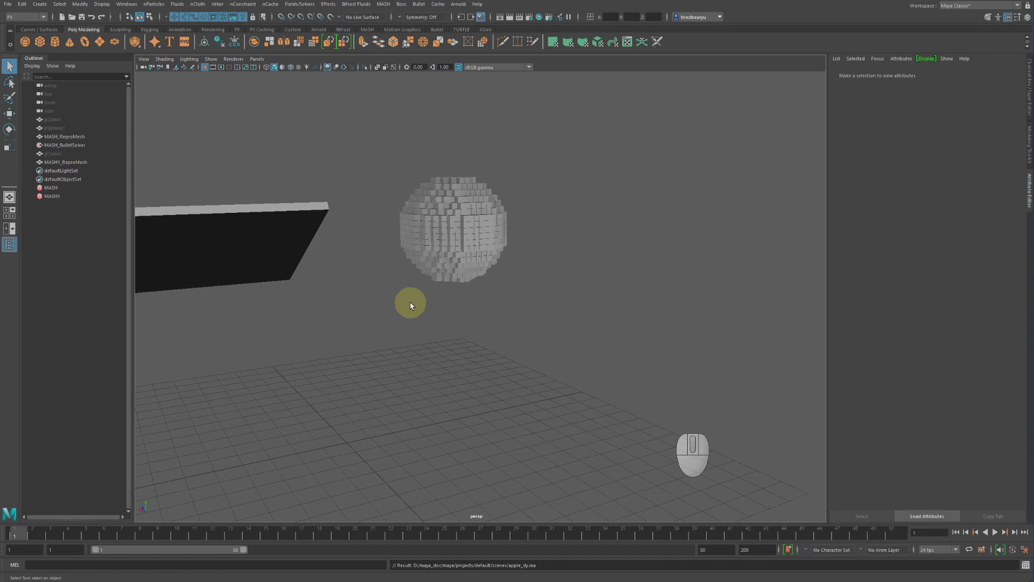
left_click_drag(412, 303, 498, 325, "alt")
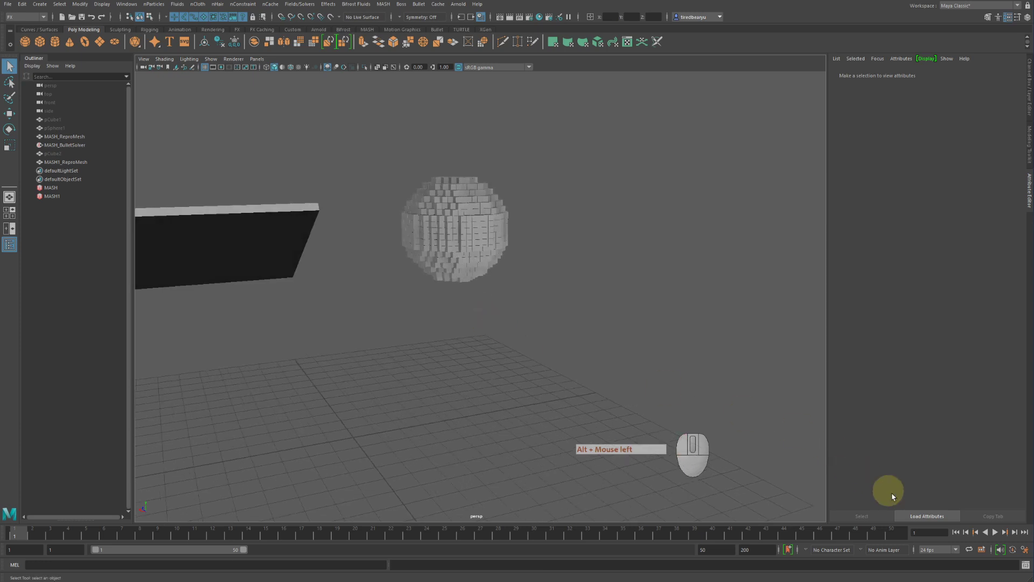
left_click(994, 533)
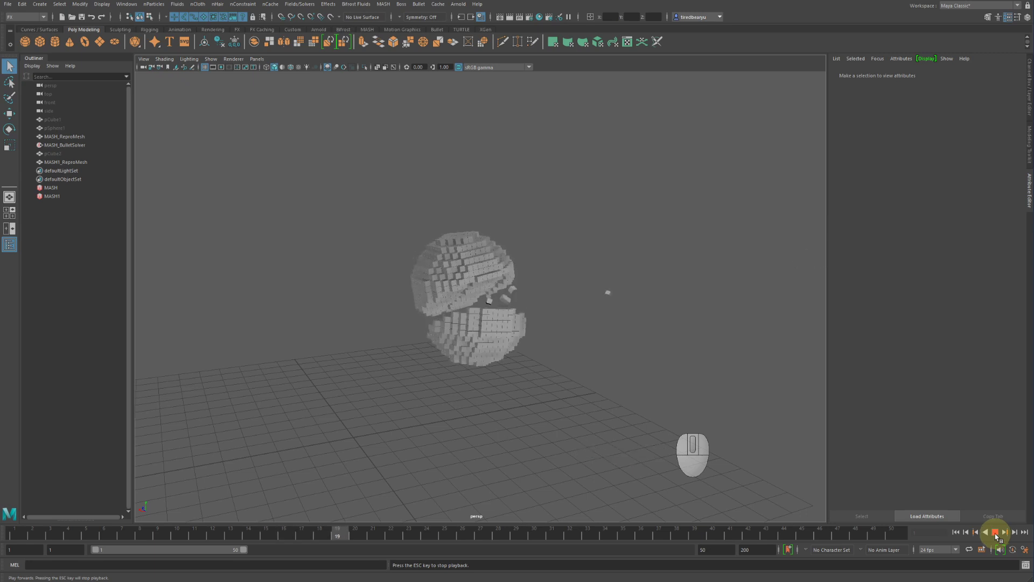
left_click(996, 534)
left_click_drag(637, 322, 648, 316, "alt")
Save the current scene as a student version file and start a new empty scene.
key("ctrl+s")
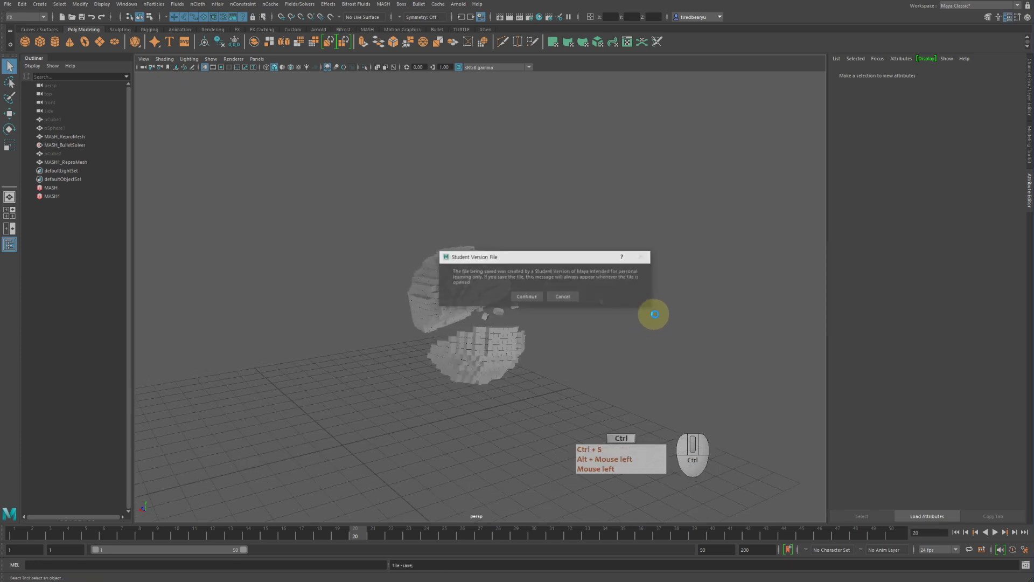
left_click(530, 298)
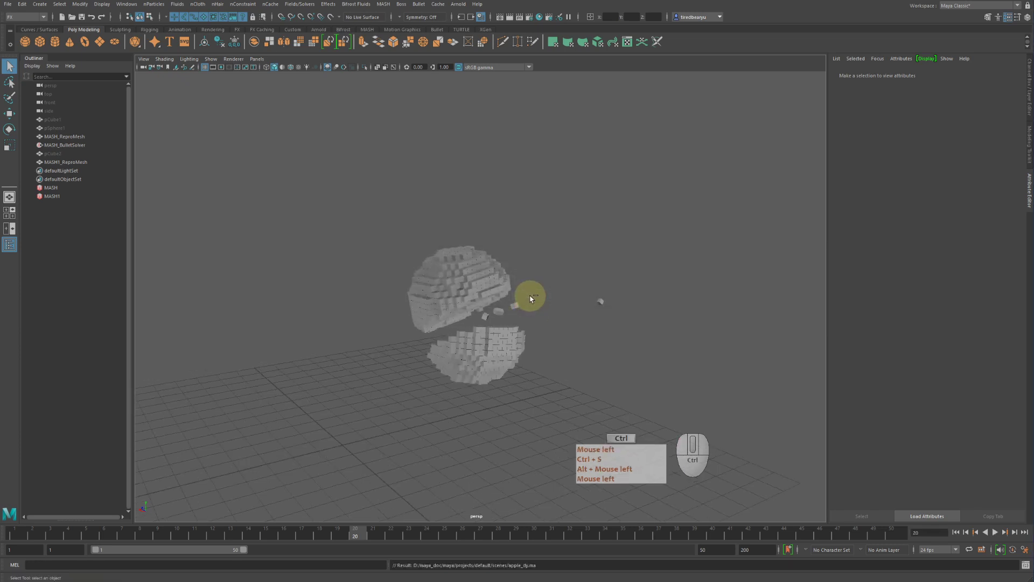
key("ctrl+n")
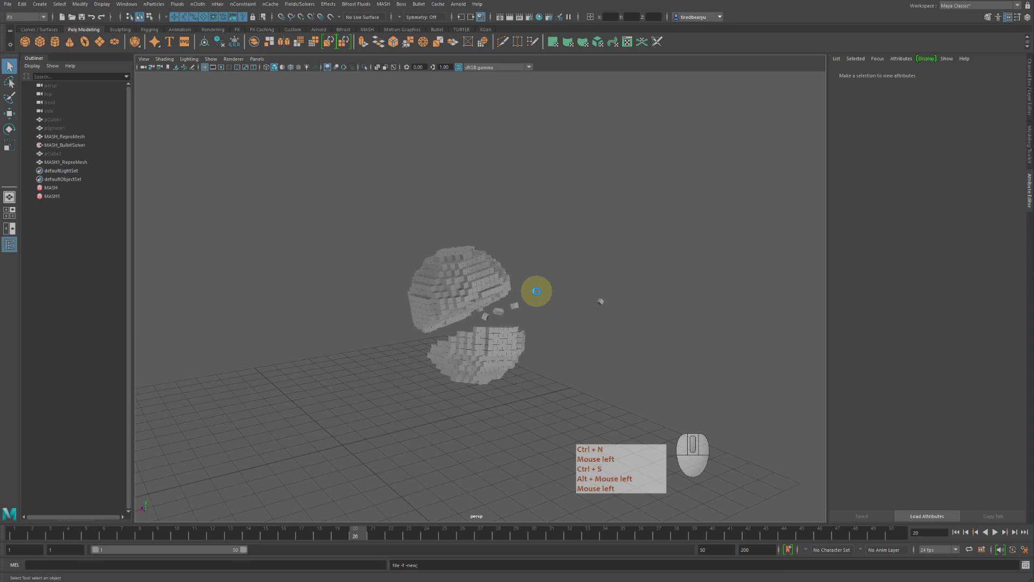
Create a default polygon cube at the origin of the grid.
left_click(42, 44)
key("w")
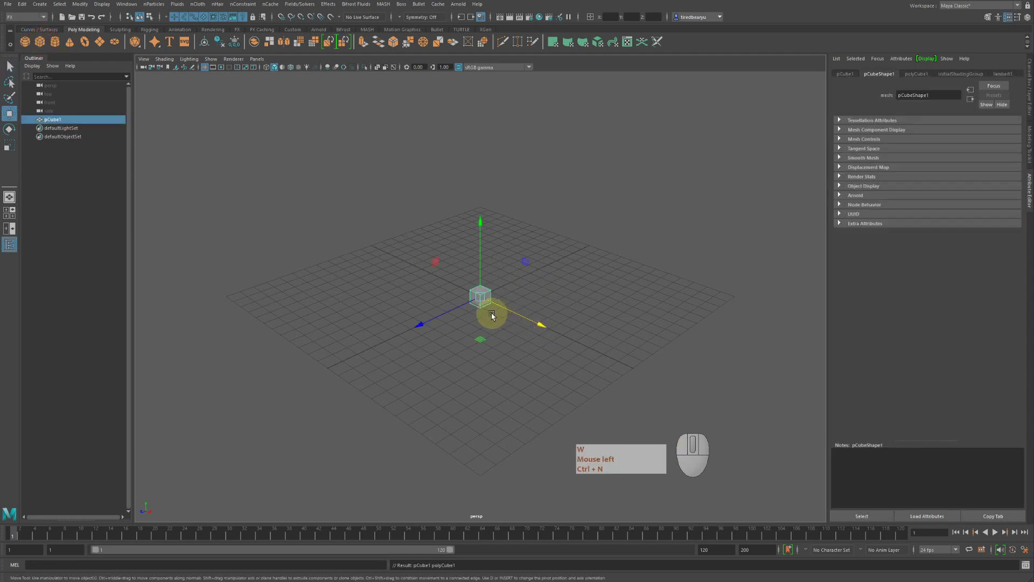
key("q")
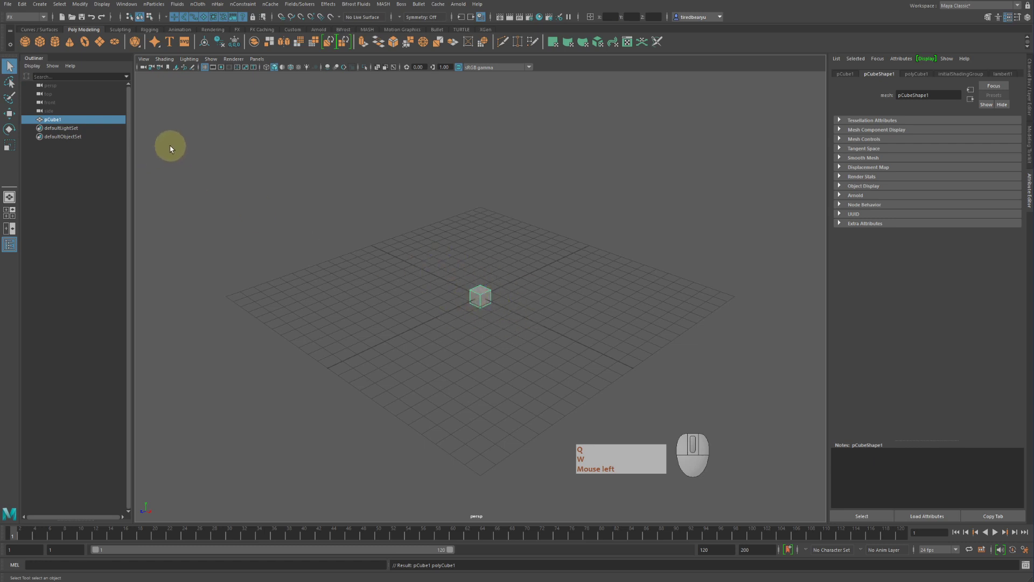
Create a polygon sphere, raise it well above the cube, and scale it up uniformly to several times the cube's width.
left_click(25, 41)
key("w")
left_click_drag(480, 226, 473, 89)
key("r")
middle_click_drag(475, 162, 539, 169)
key("q")
left_click_drag(530, 267, 540, 239, "alt")
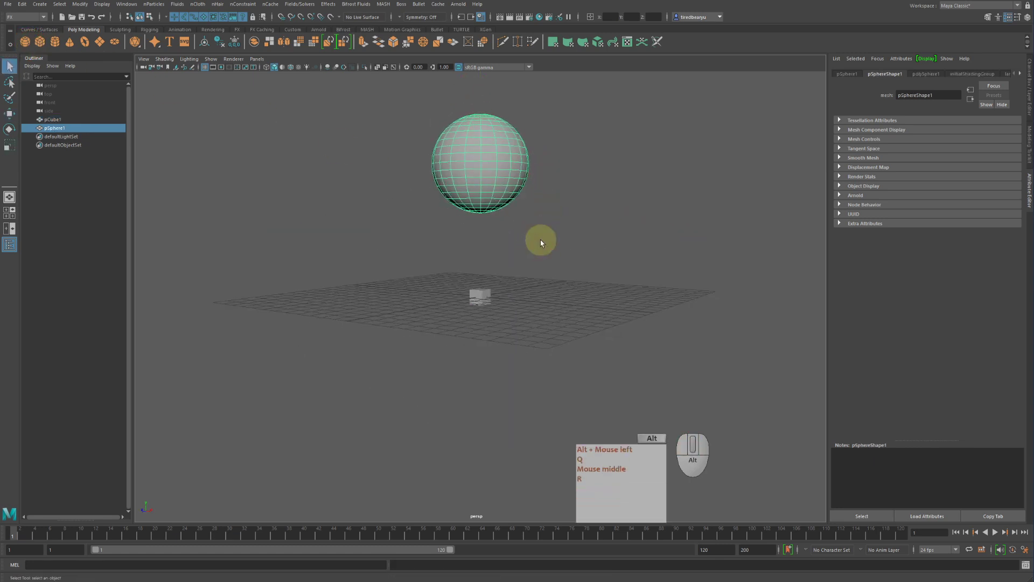
middle_click_drag(546, 245, 520, 283, "alt")
Create a MASH network from the small cube.
left_click(447, 339)
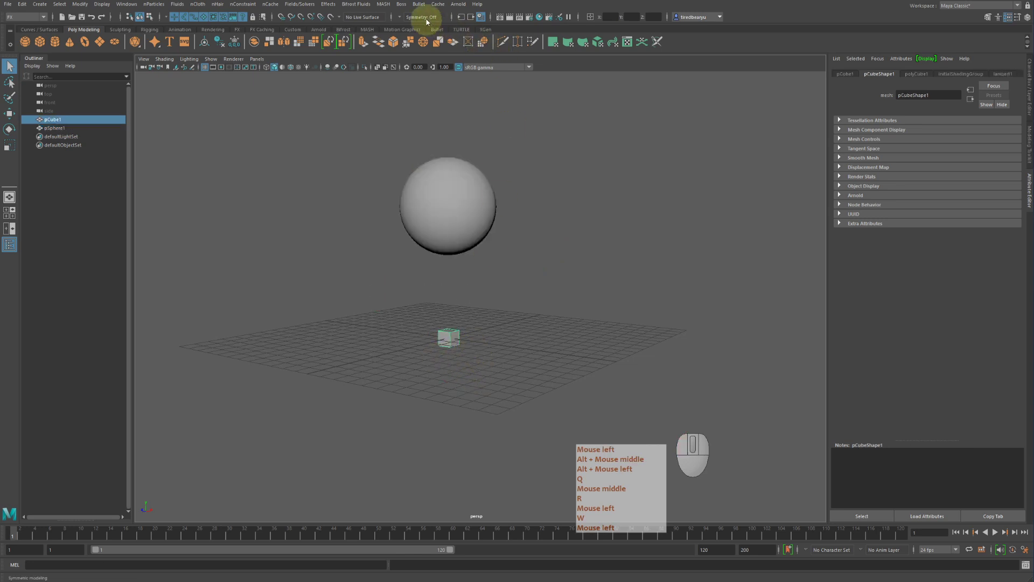
left_click(383, 5)
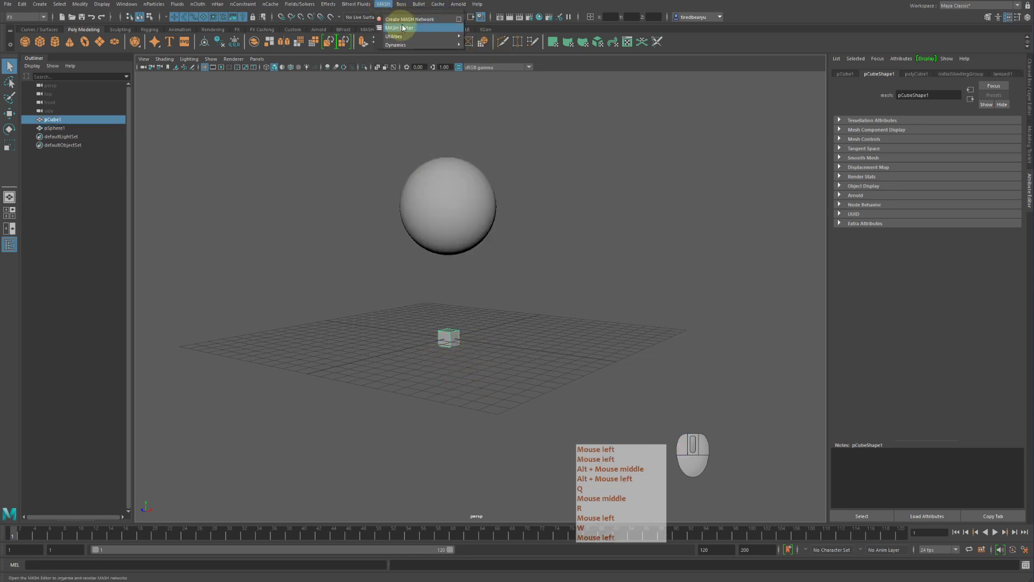
left_click(408, 22)
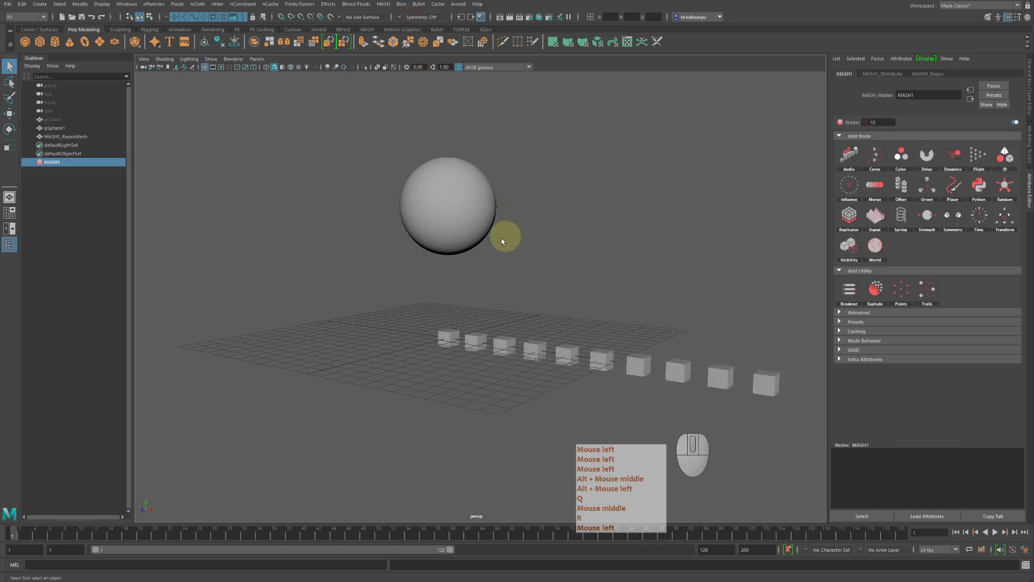
middle_click_drag(599, 349, 552, 324, "alt")
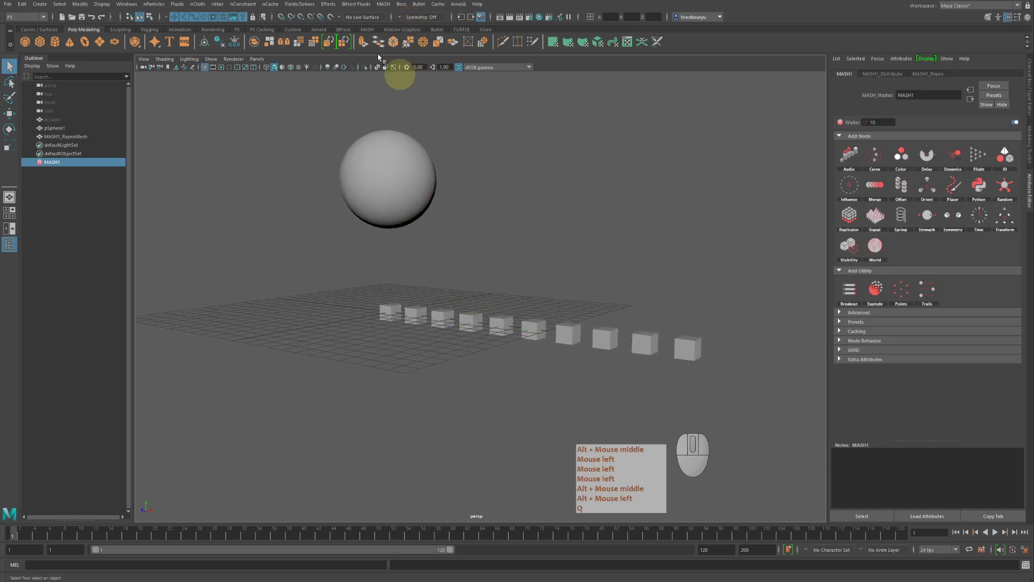
Open the MASH Editor, show the MASH1_Distribute node's attributes, and move the editor window clear of the Outliner.
left_click(384, 4)
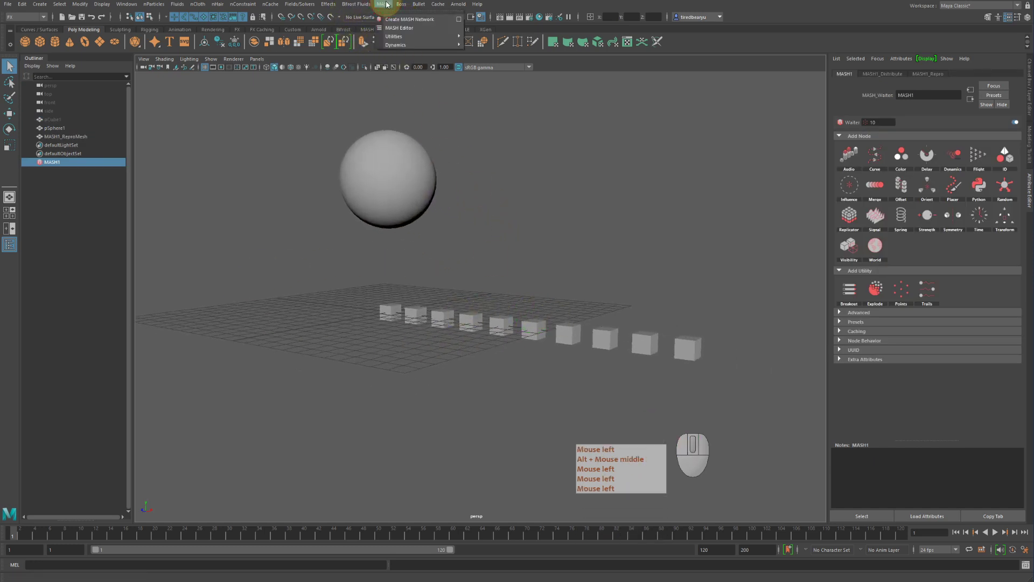
left_click(396, 30)
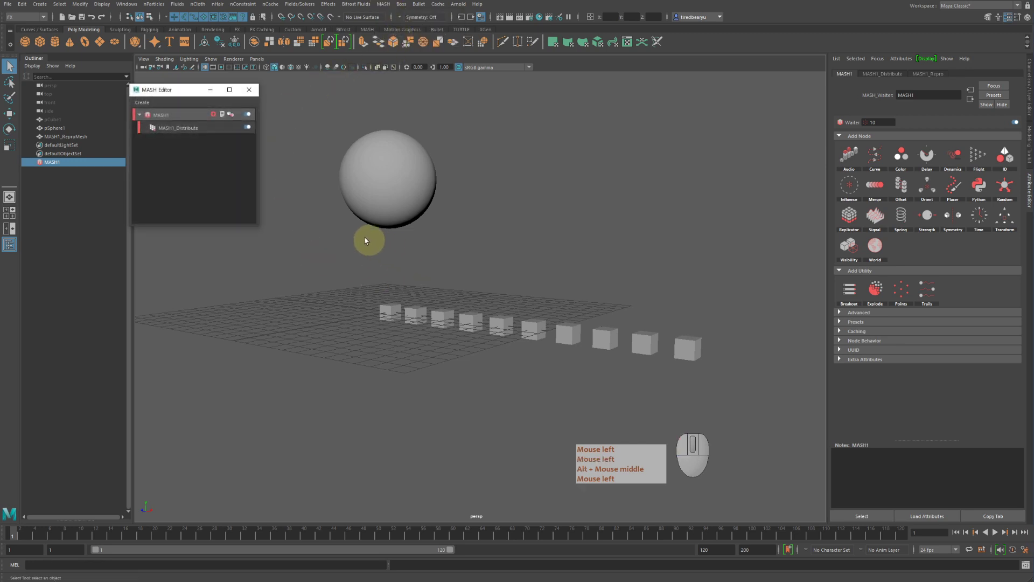
left_click(205, 129)
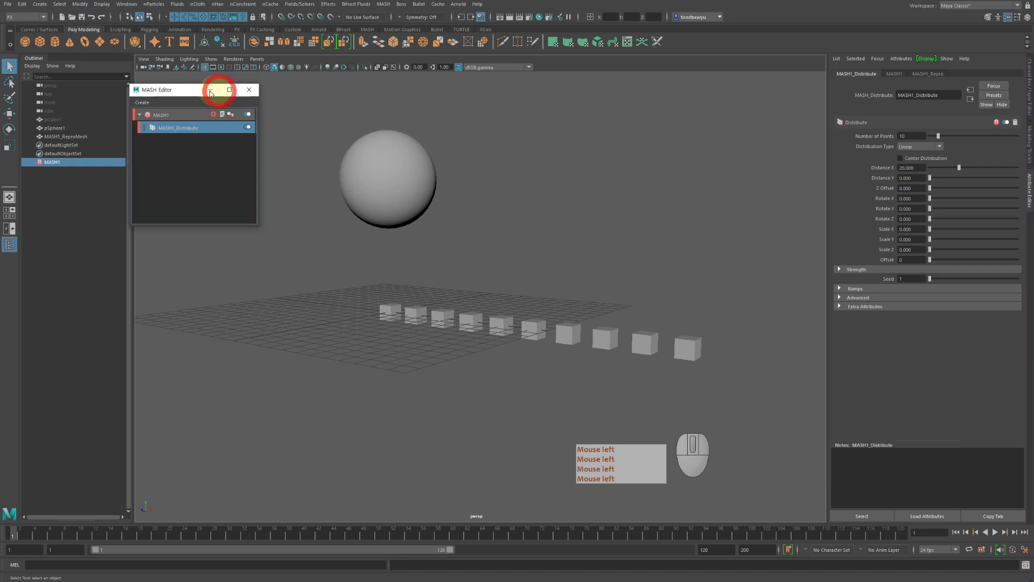
left_click_drag(210, 92, 256, 75)
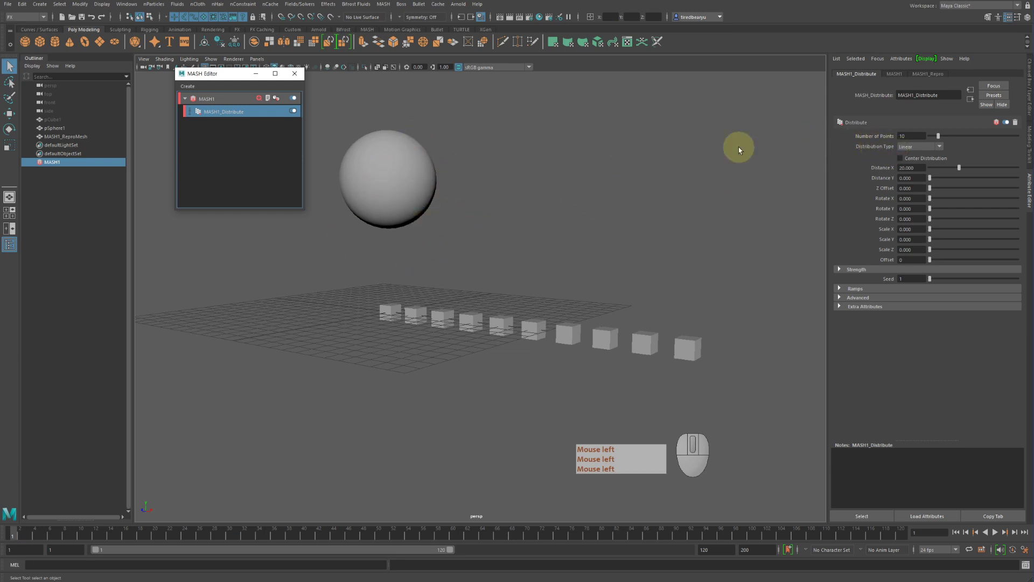
Set the MASH1_Distribute node's distribution type to Mesh and connect pSphere1 as its input mesh.
left_click(918, 147)
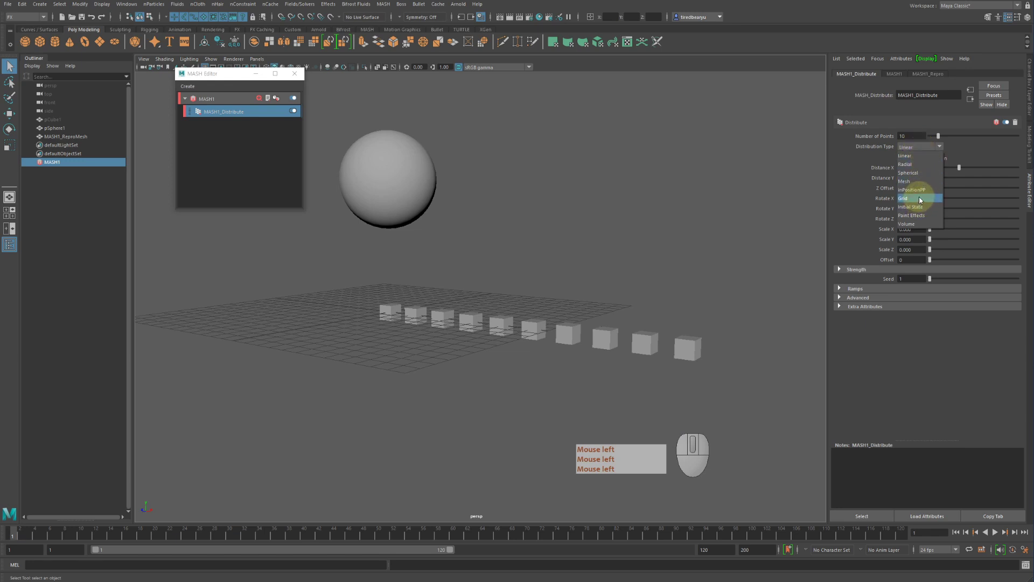
left_click(918, 181)
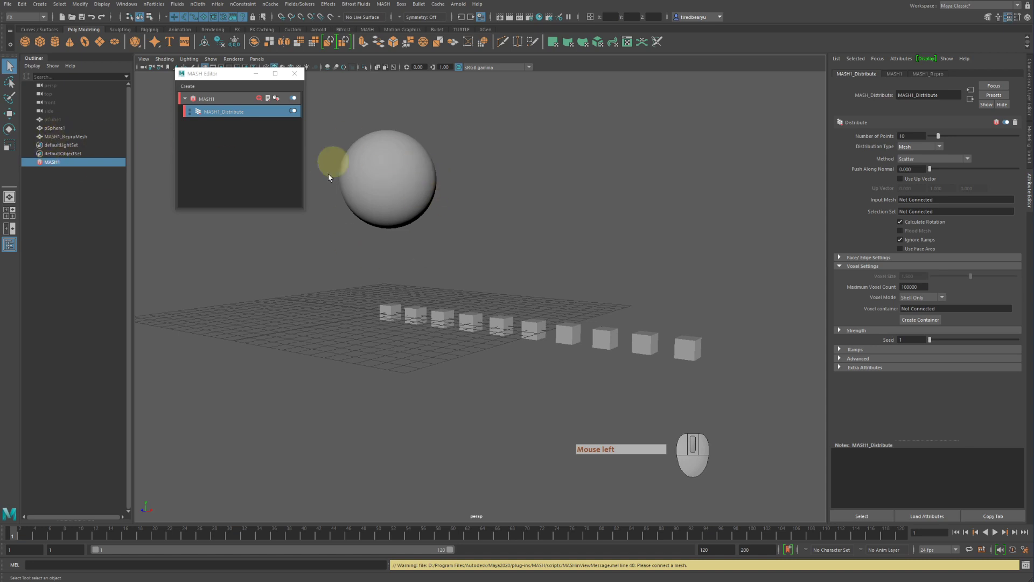
middle_click_drag(53, 130, 932, 199)
middle_click_drag(477, 265, 568, 260, "alt")
left_click_drag(559, 255, 550, 251, "alt")
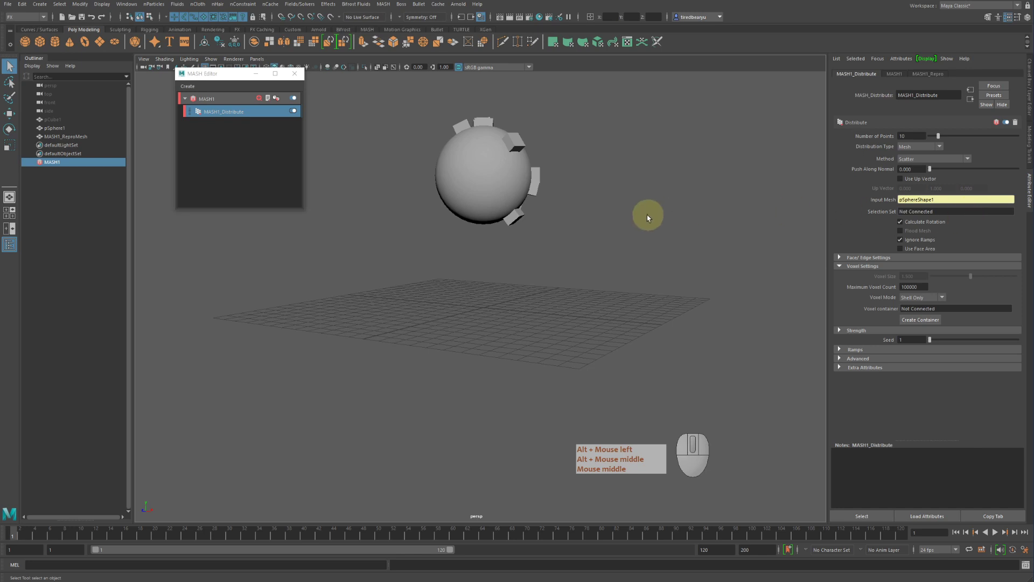
middle_click_drag(648, 215, 666, 261, "alt")
middle_click_drag(574, 247, 649, 222, "alt")
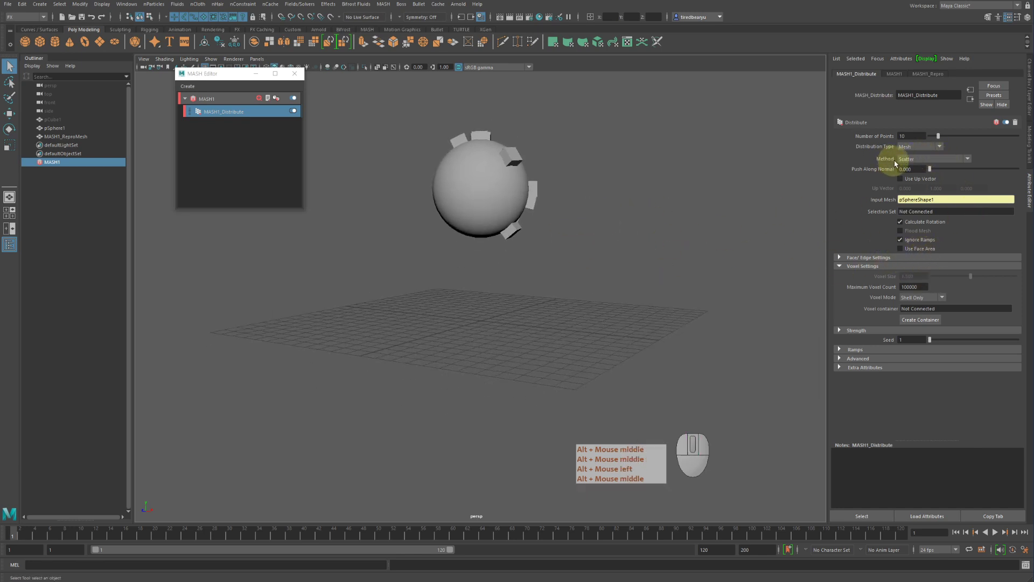
Change the mesh distribution method to Voxel and inspect the cubes around the sphere in wireframe display.
left_click(924, 162)
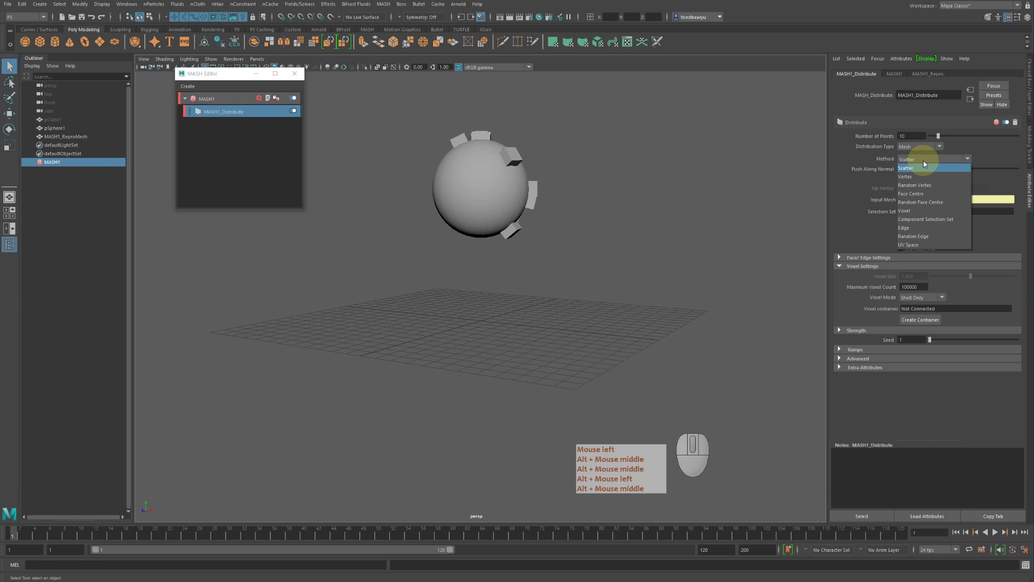
left_click(909, 211)
middle_click_drag(598, 219, 596, 237, "alt")
key("4")
key("5")
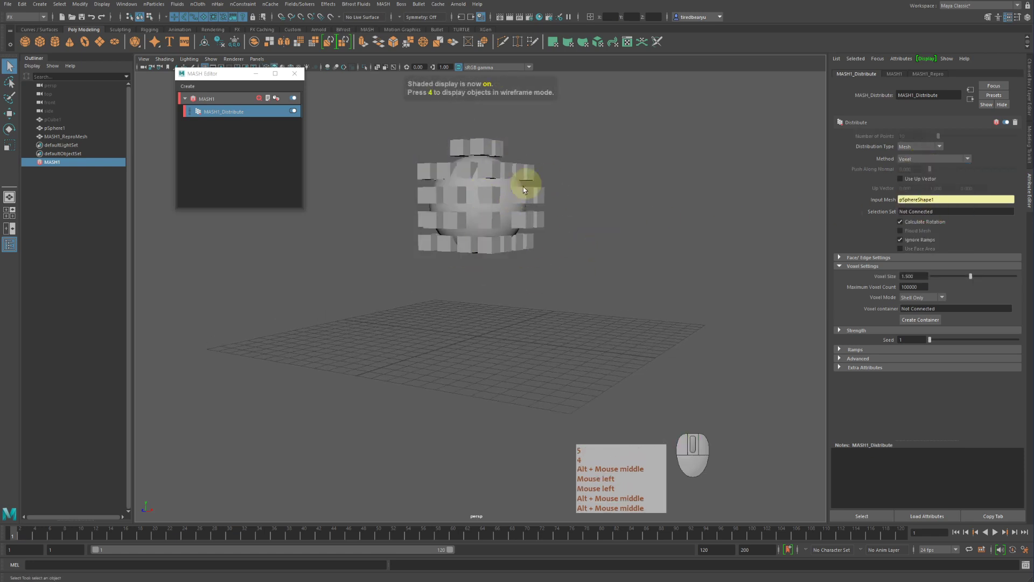
key("4")
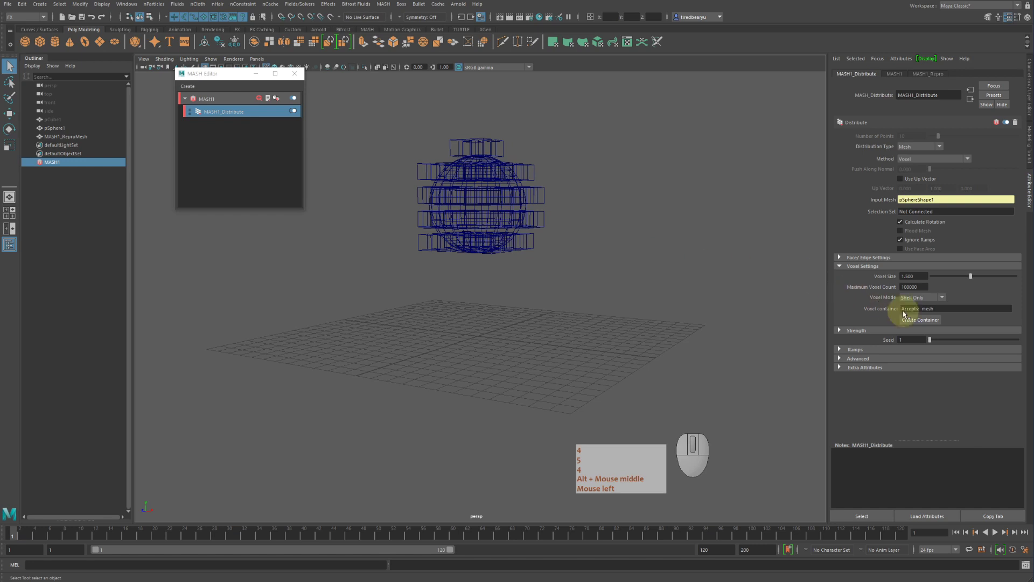
left_click_drag(474, 261, 453, 270, "alt")
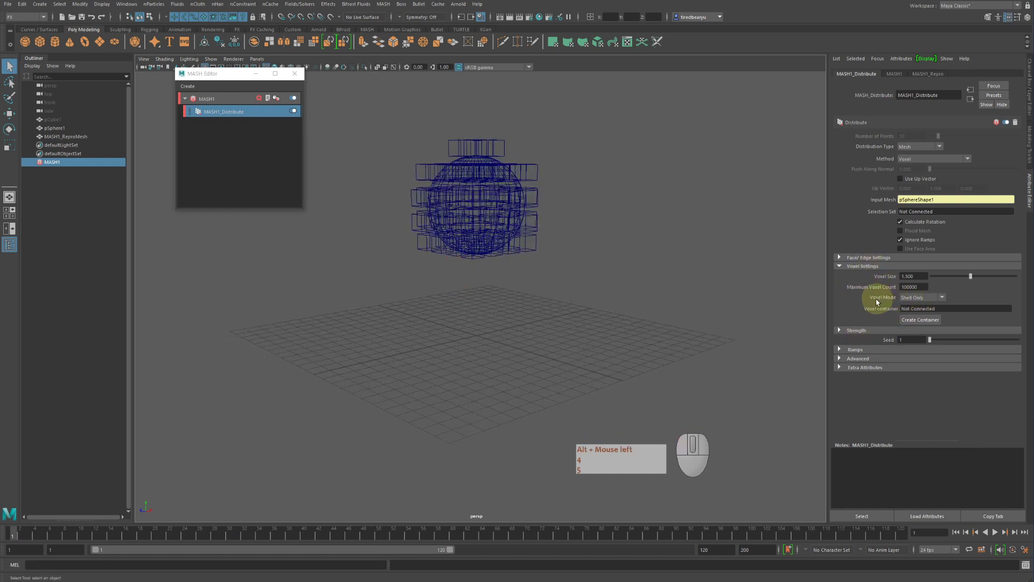
Set the voxel mode to Fill Only and compare the cubes inside the sphere in shaded and wireframe display.
left_click(930, 302)
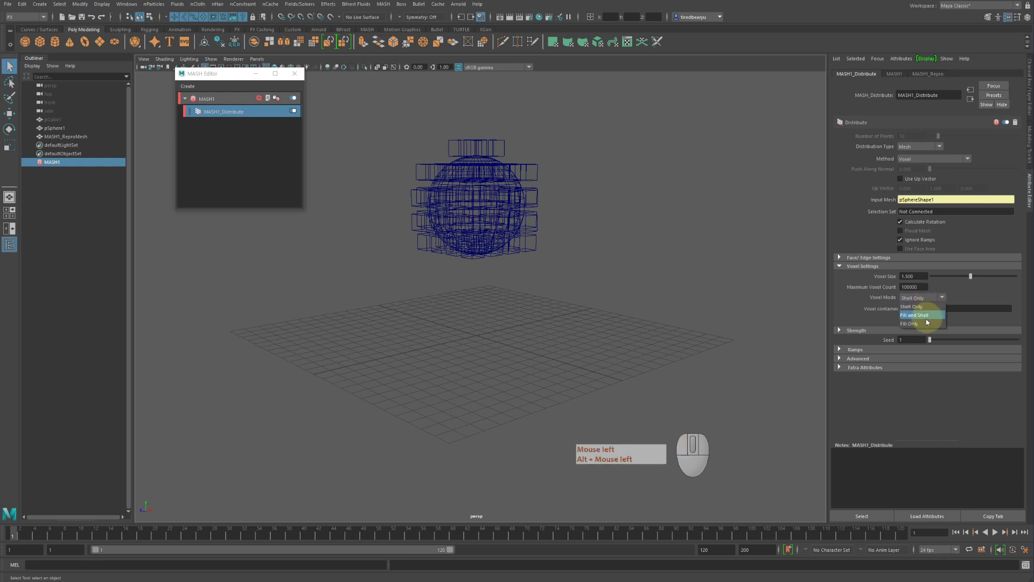
left_click(915, 323)
left_click_drag(526, 284, 487, 184, "alt")
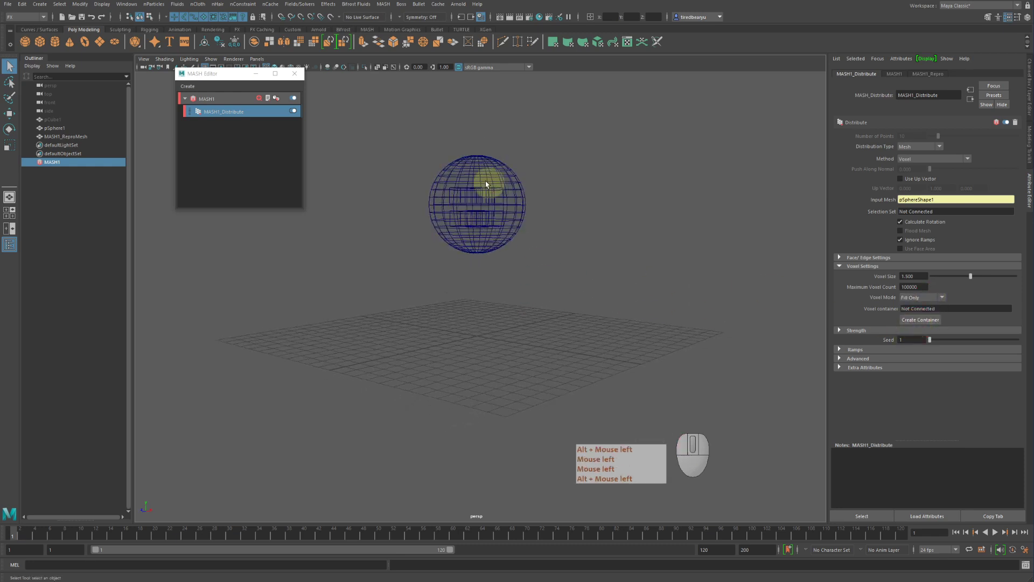
key("5")
key("4")
key("5")
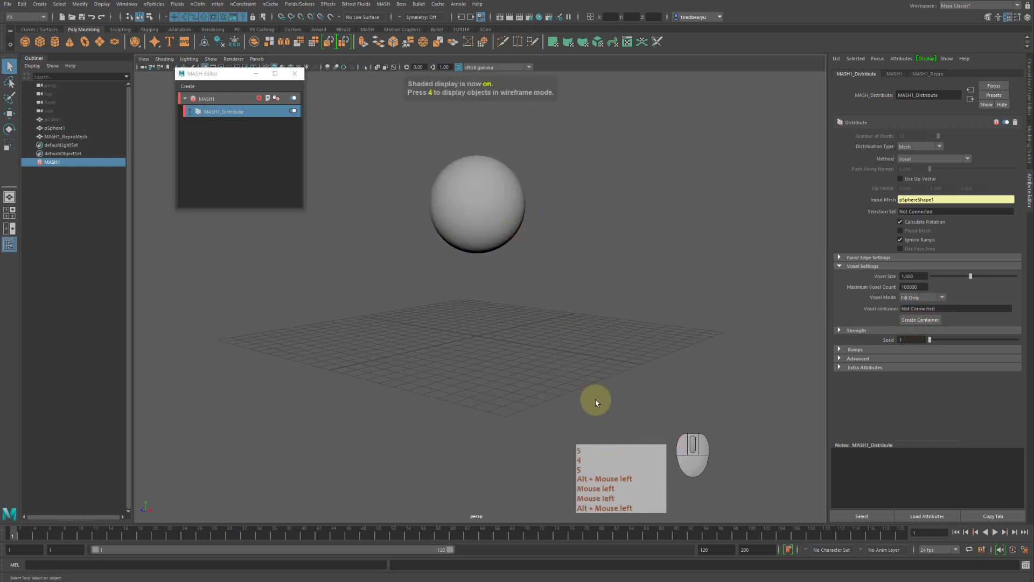
key("4")
Hide the source sphere pSphere1 and switch the viewport back to shaded display.
left_click(78, 138)
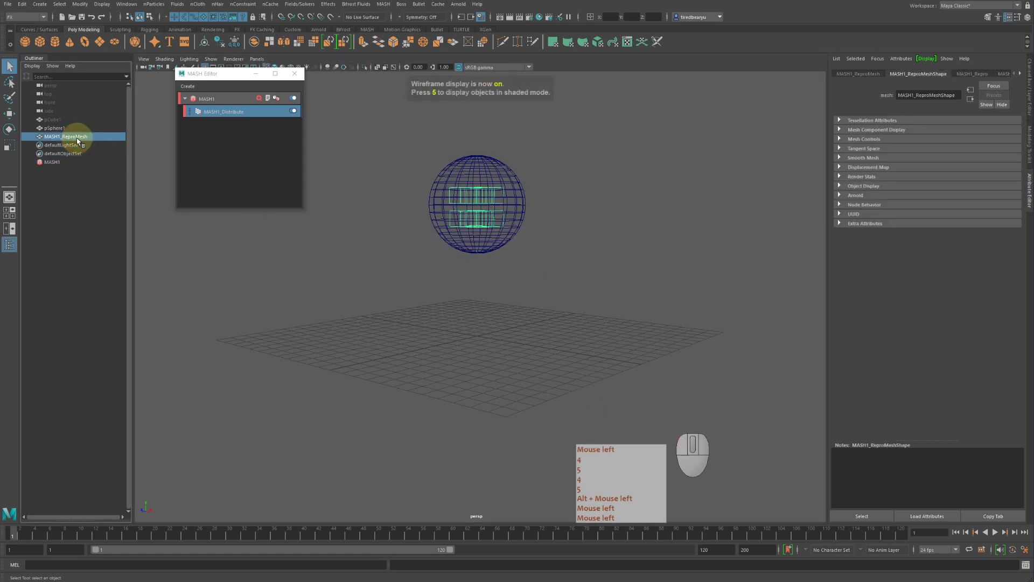
left_click(76, 128)
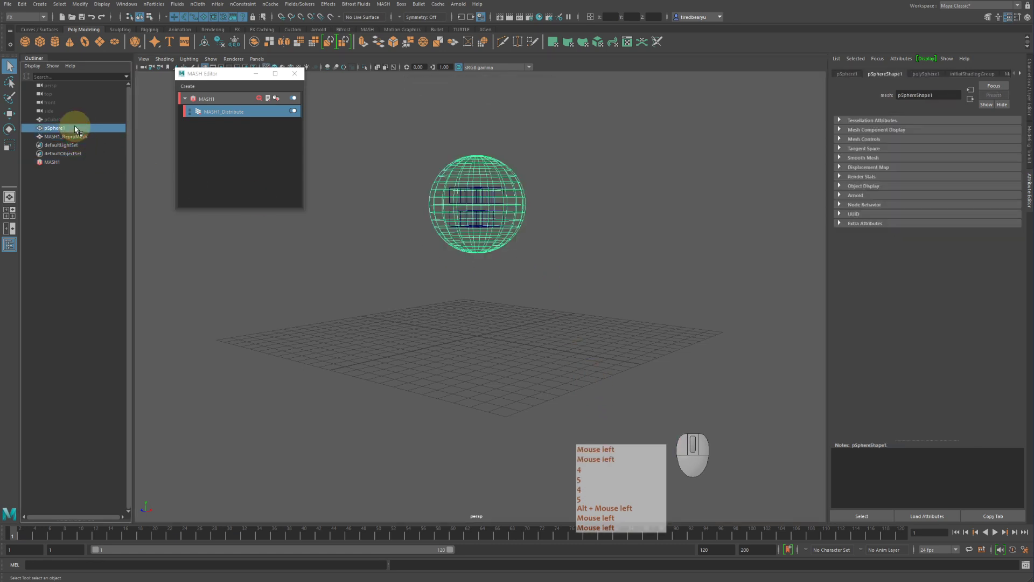
key("h")
left_click_drag(467, 171, 475, 161, "alt")
key("5")
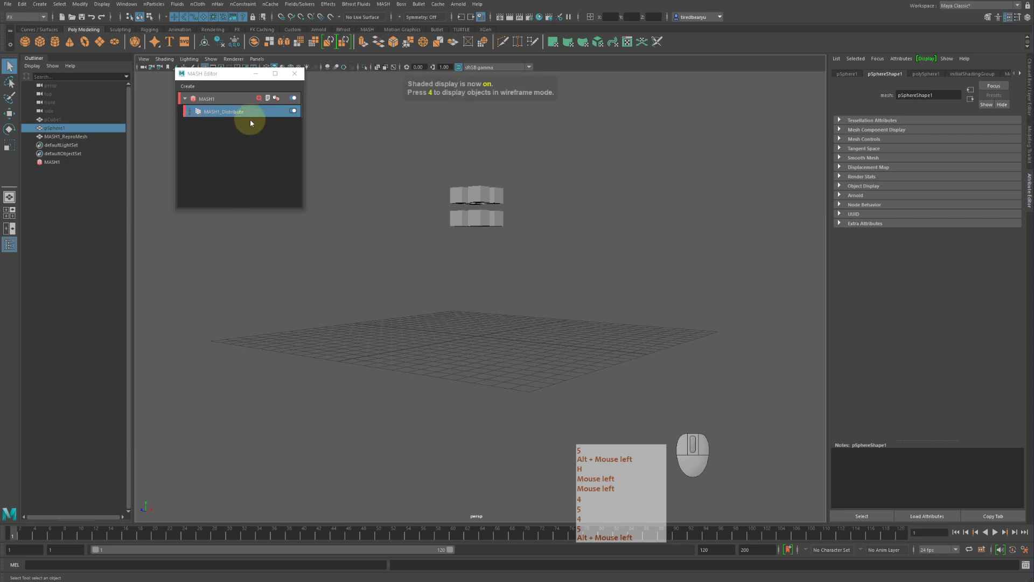
Reduce the voxel size of the MASH1_Distribute node to about 0.4 to fill the sphere with many smaller voxels.
double_click(244, 110)
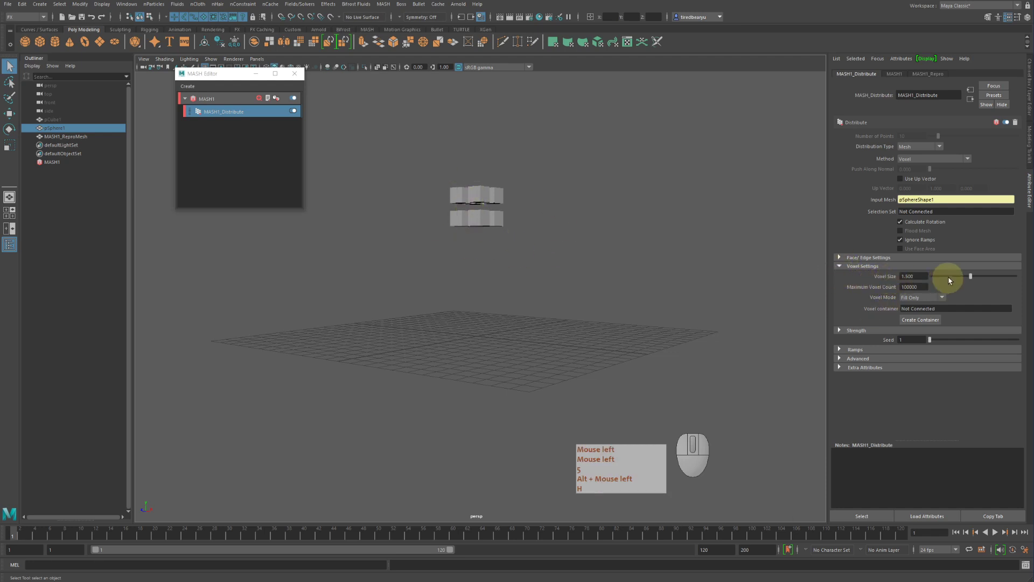
left_click_drag(956, 278, 937, 278)
left_click_drag(518, 234, 512, 234, "alt")
right_click_drag(511, 234, 582, 245, "alt")
middle_click_drag(582, 245, 622, 278, "alt")
left_click_drag(622, 278, 619, 276, "alt")
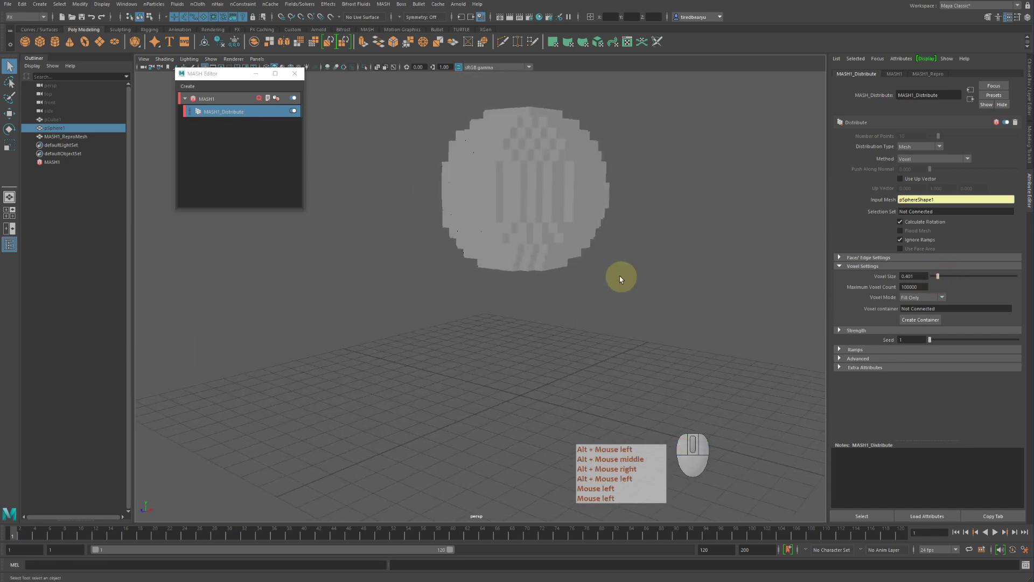
Scale down the source cube pCube1 uniformly until small gaps open between the cubes in the sphere.
left_click(73, 121)
left_click_drag(485, 208, 547, 228, "alt")
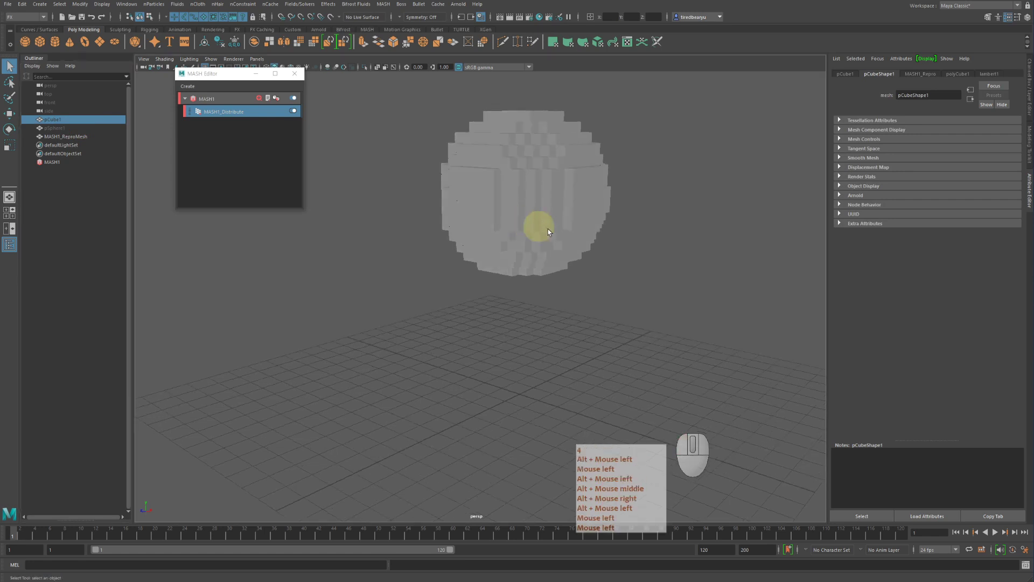
key("4")
key("5")
key("r")
middle_click_drag(693, 276, 675, 279)
left_click_drag(613, 260, 589, 260, "alt")
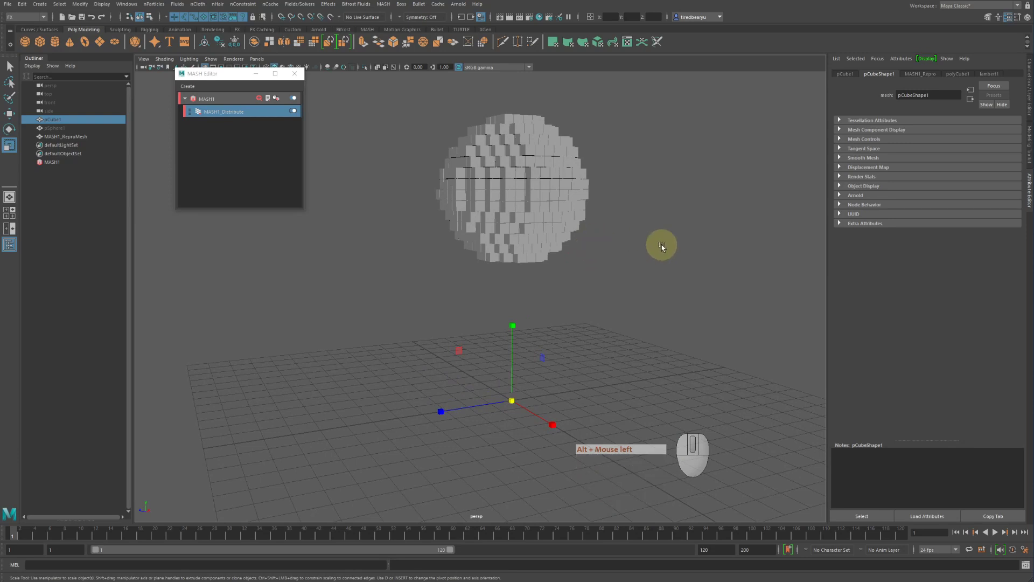
Add a Dynamics node to the MASH1 network.
left_click(214, 115)
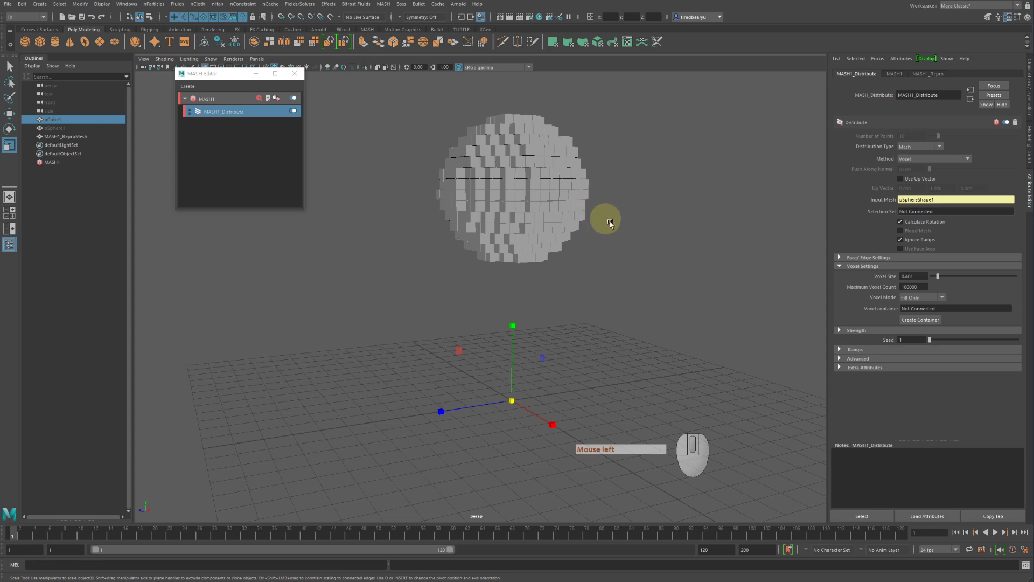
left_click(240, 100)
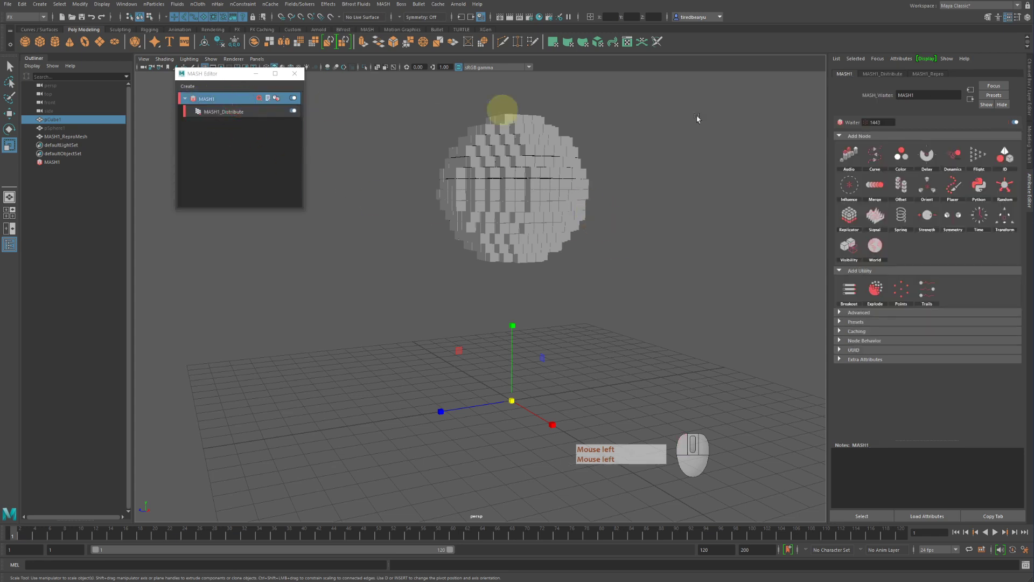
left_click(960, 154)
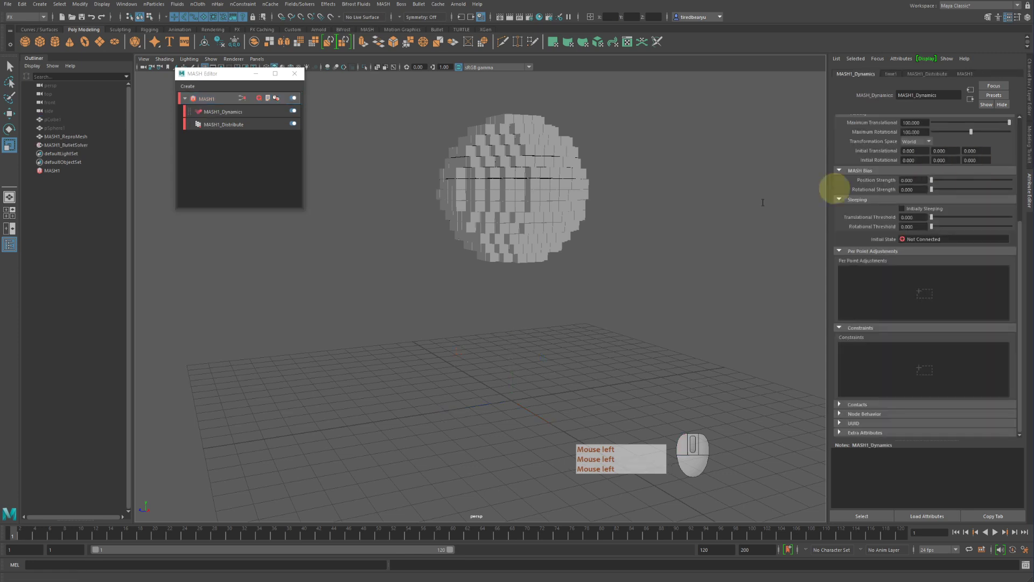
Play the dynamics simulation with the sphere and solver ground in view, and return to the first frame.
right_click_drag(650, 302, 506, 334, "alt")
middle_click_drag(506, 335, 543, 293, "alt")
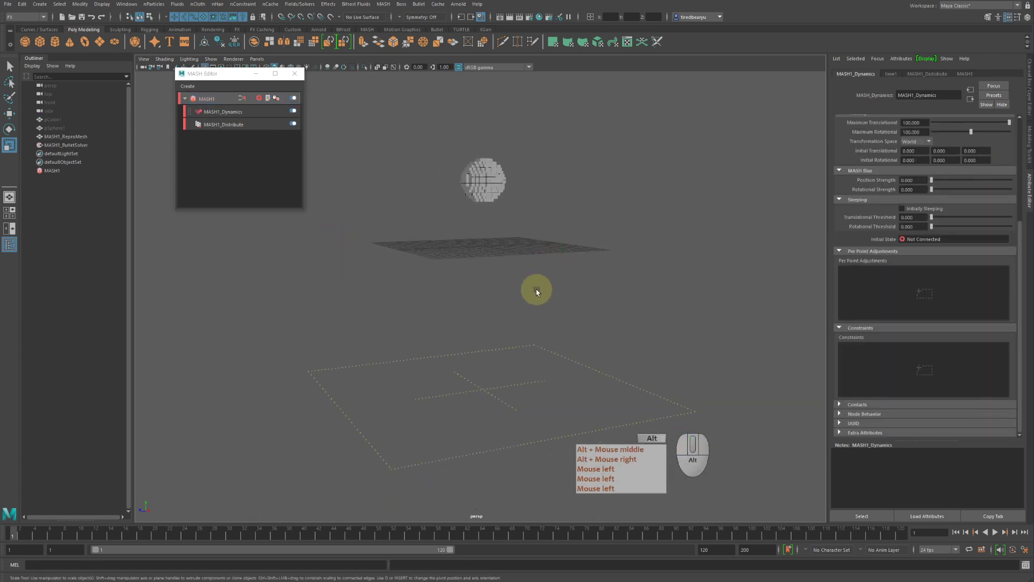
left_click_drag(542, 293, 611, 285, "alt")
scroll(894, 277, "up", 5)
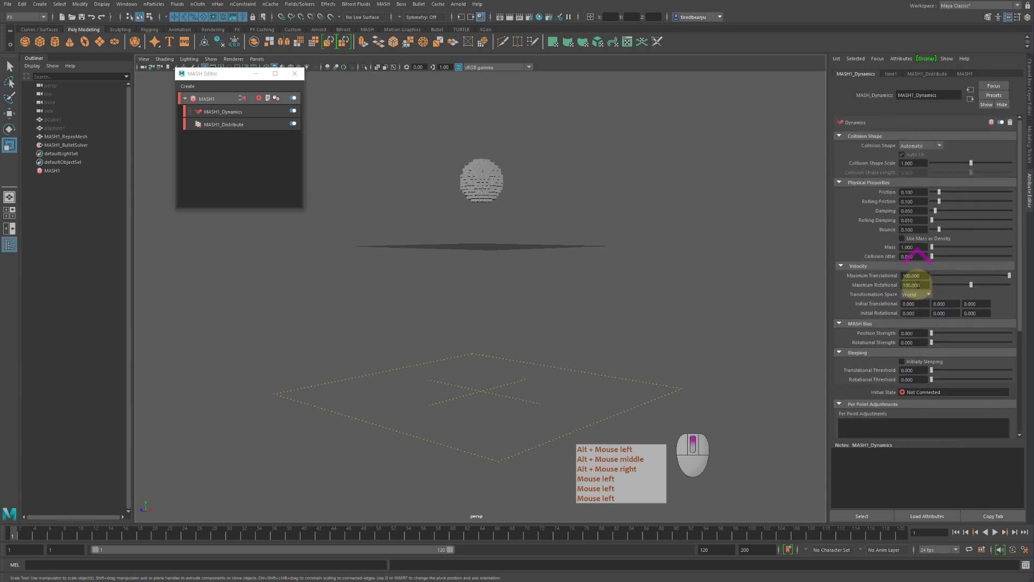
left_click(985, 532)
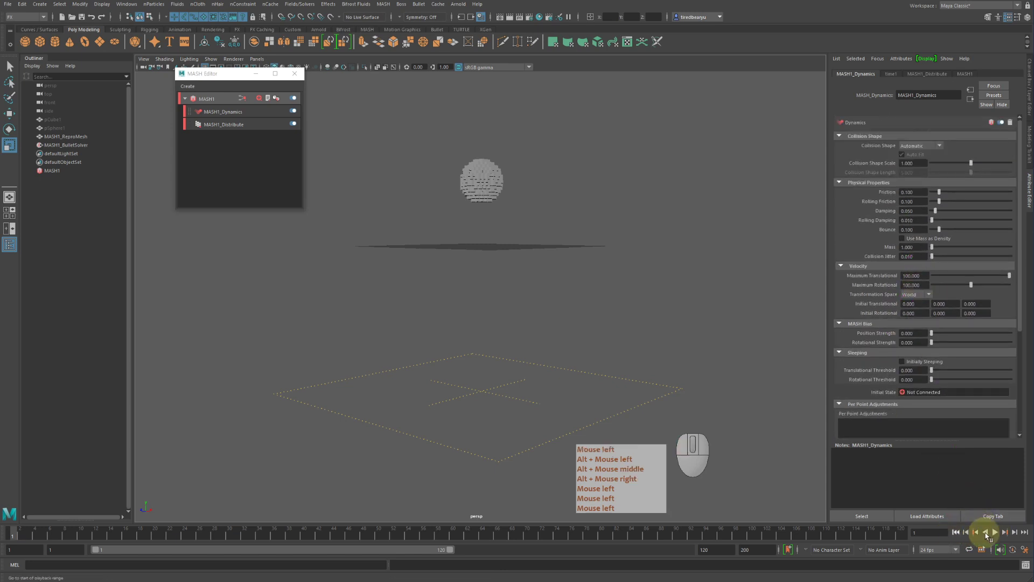
left_click(995, 533)
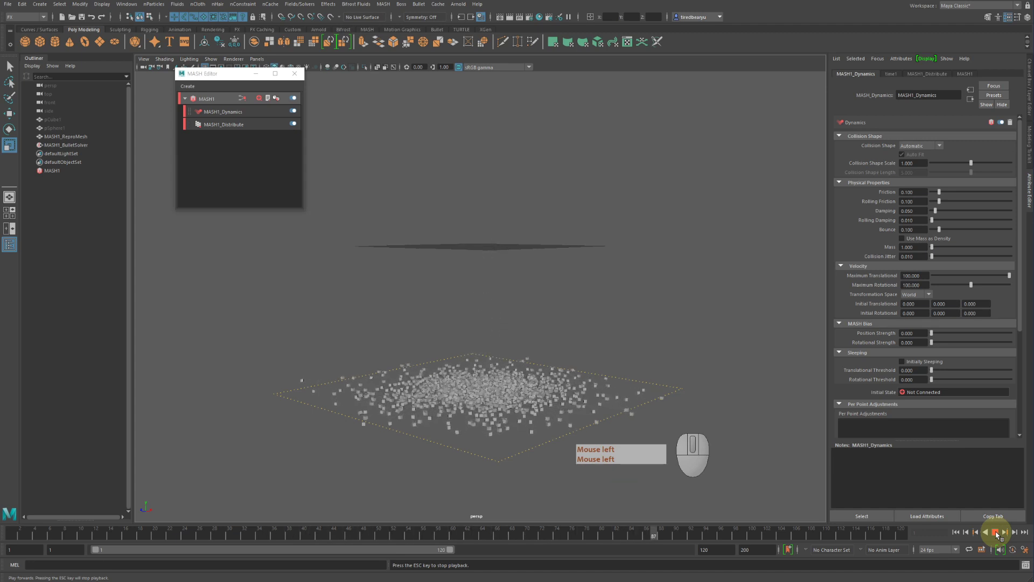
left_click(995, 534)
left_click(957, 532)
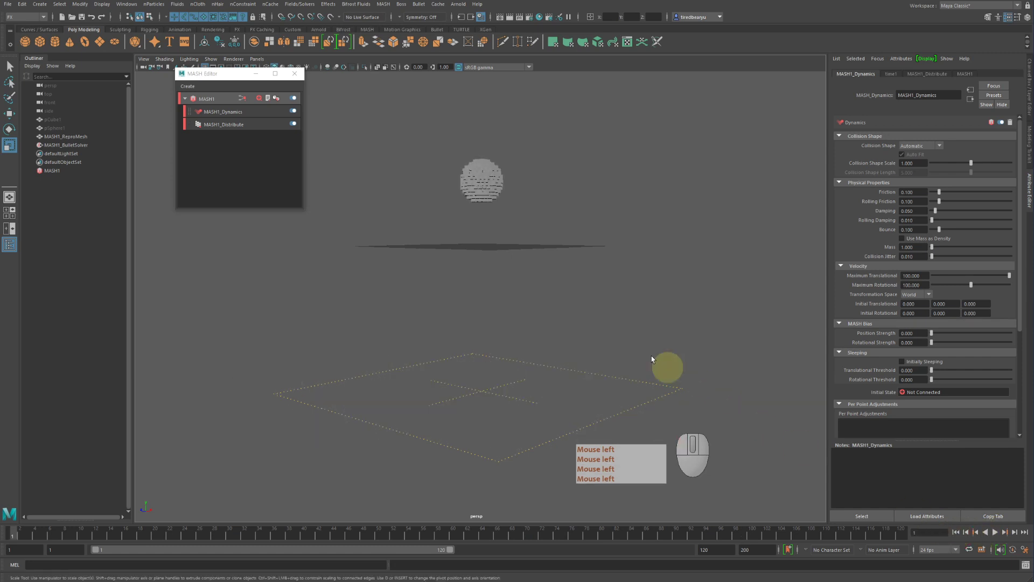
Select the solver's ground plane and set the MASH1_BulletSolver ground position Y to 0.
left_click(653, 397)
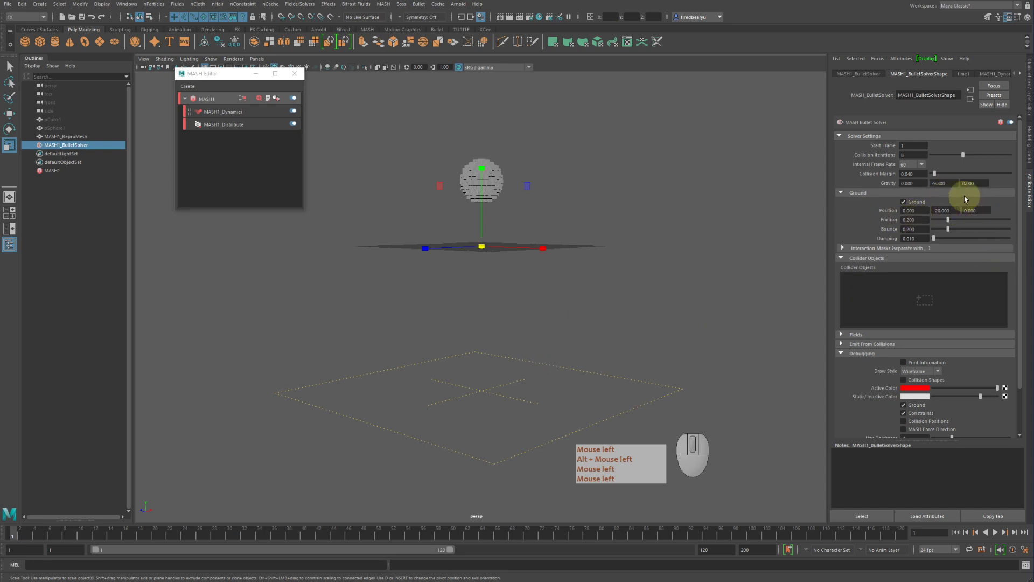
left_click(950, 210)
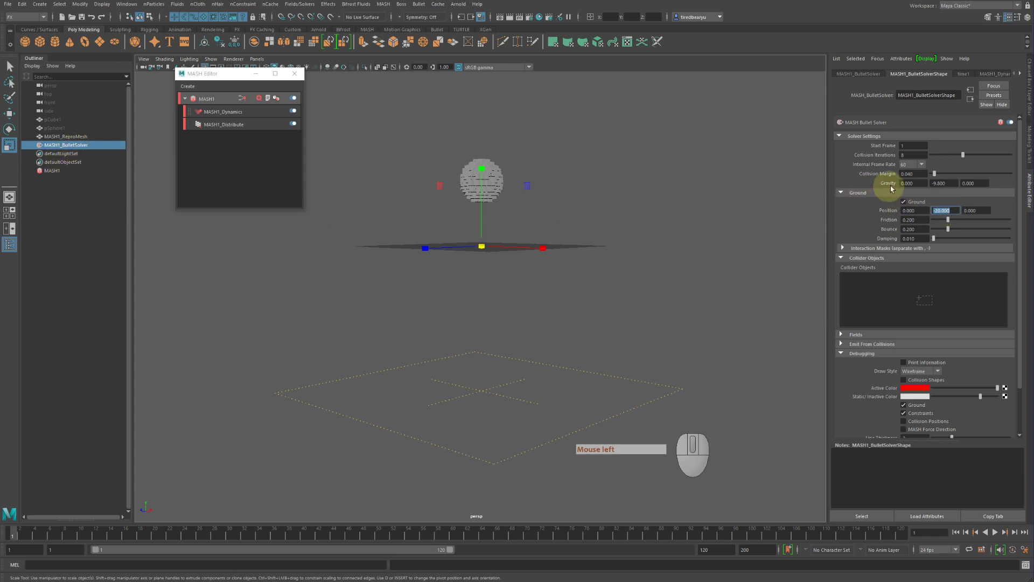
left_click(827, 198)
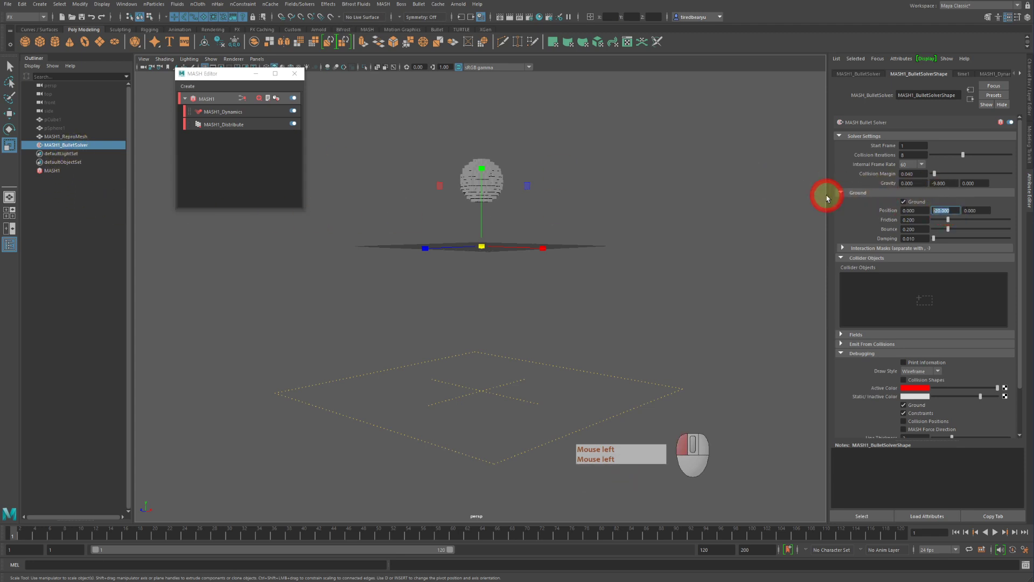
Play the simulation of the cubes falling onto the raised ground plane, and rewind to the first frame.
left_click_drag(569, 254, 561, 285, "alt")
right_click_drag(562, 283, 903, 296, "alt")
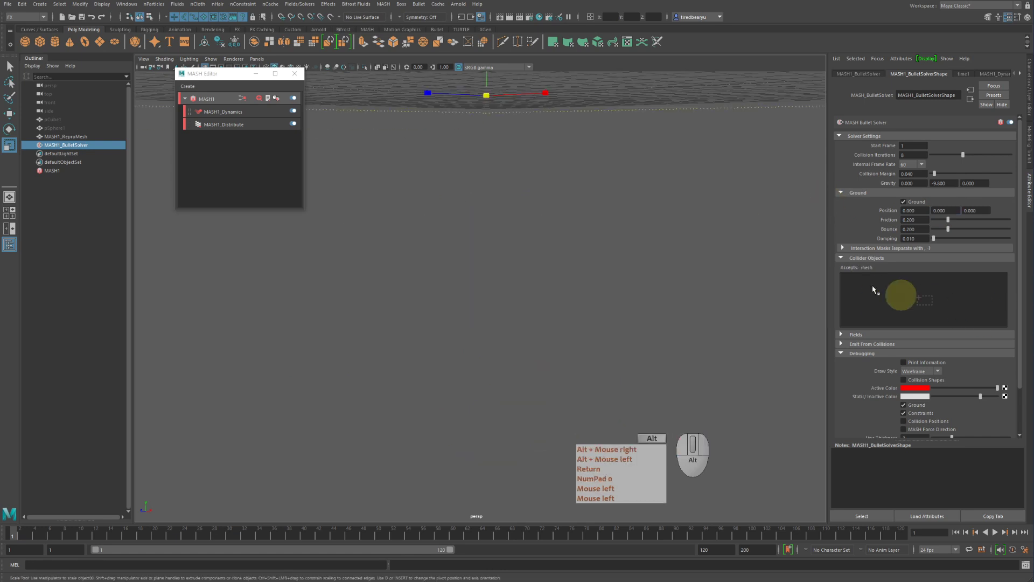
middle_click_drag(870, 296, 856, 378, "alt")
right_click_drag(670, 274, 436, 235, "alt")
middle_click_drag(464, 239, 488, 311, "alt")
left_click_drag(491, 308, 502, 297, "alt")
right_click_drag(504, 297, 585, 295, "alt")
middle_click_drag(585, 294, 572, 339, "alt")
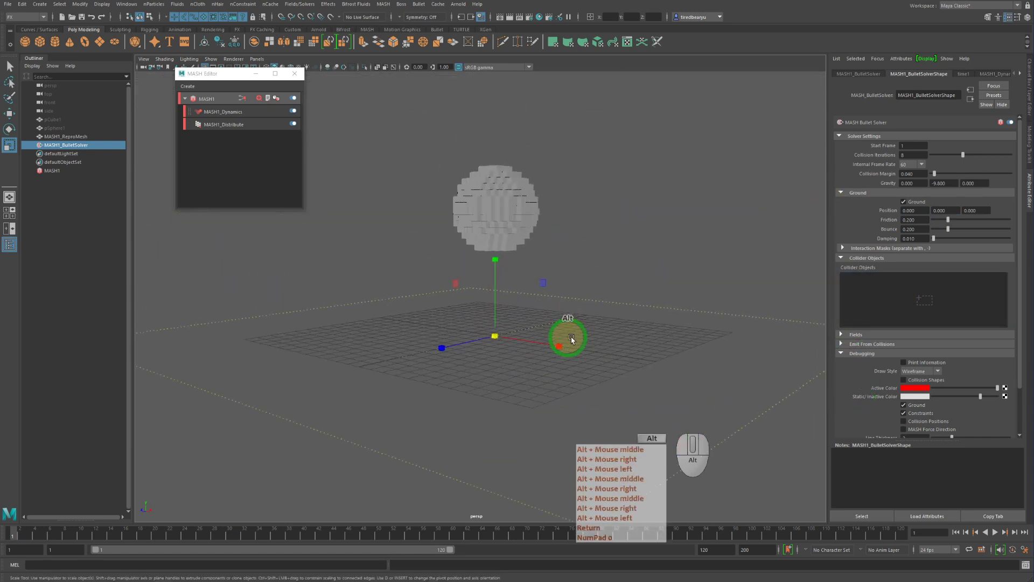
left_click(995, 532)
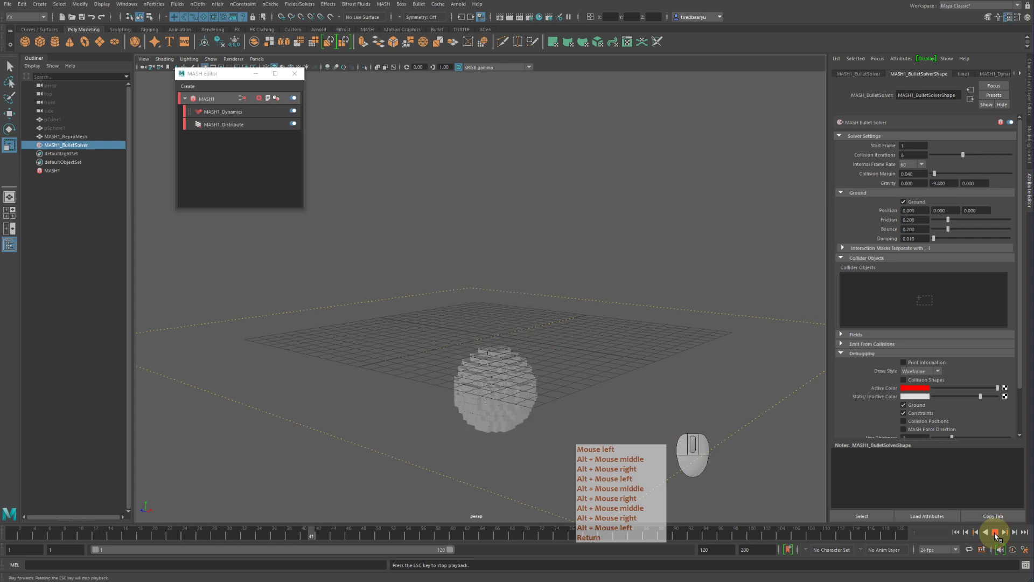
left_click(995, 532)
left_click(960, 532)
left_click(994, 532)
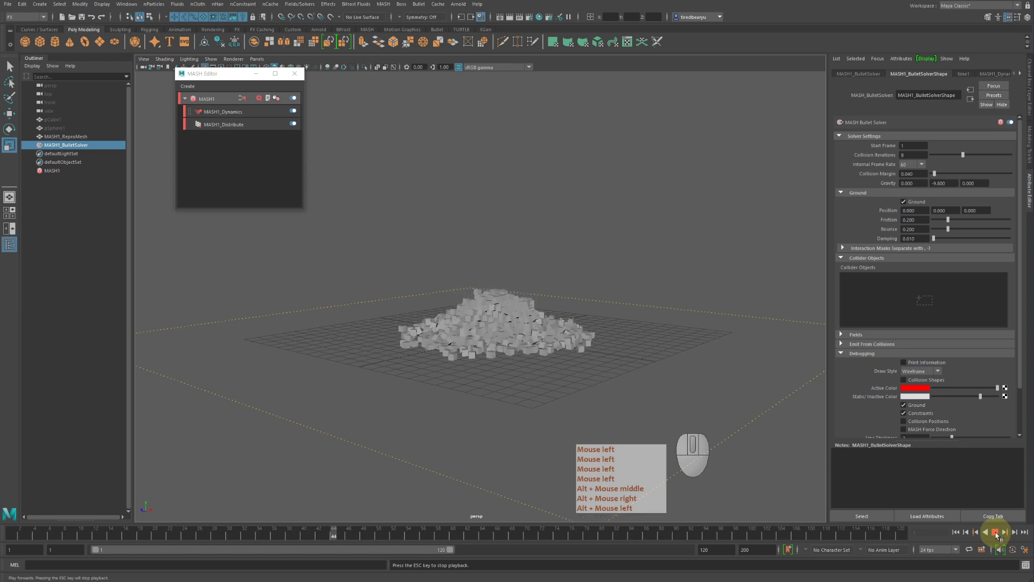
left_click(994, 532)
left_click(956, 532)
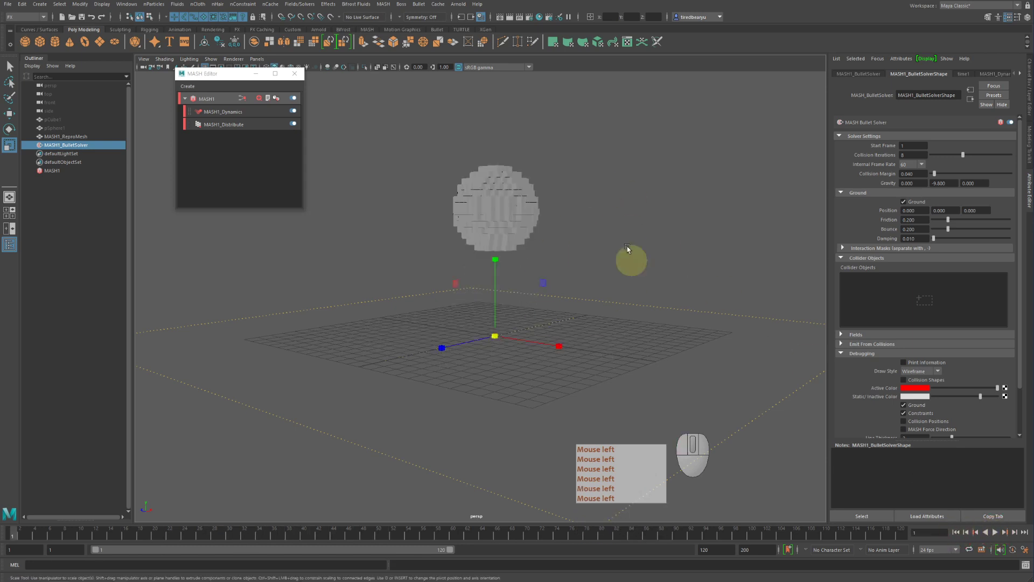
Switch to wireframe display, create a constraint on the MASH1_Dynamics node and open its settings.
left_click_drag(519, 277, 488, 277, "alt")
right_click_drag(488, 277, 642, 275, "alt")
key("4")
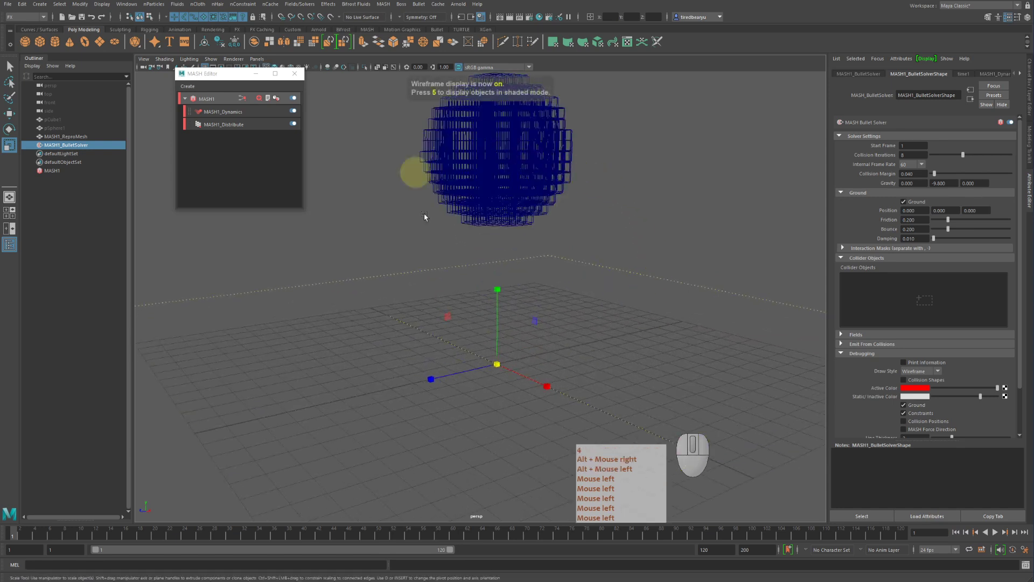
right_click_drag(583, 210, 435, 192, "alt")
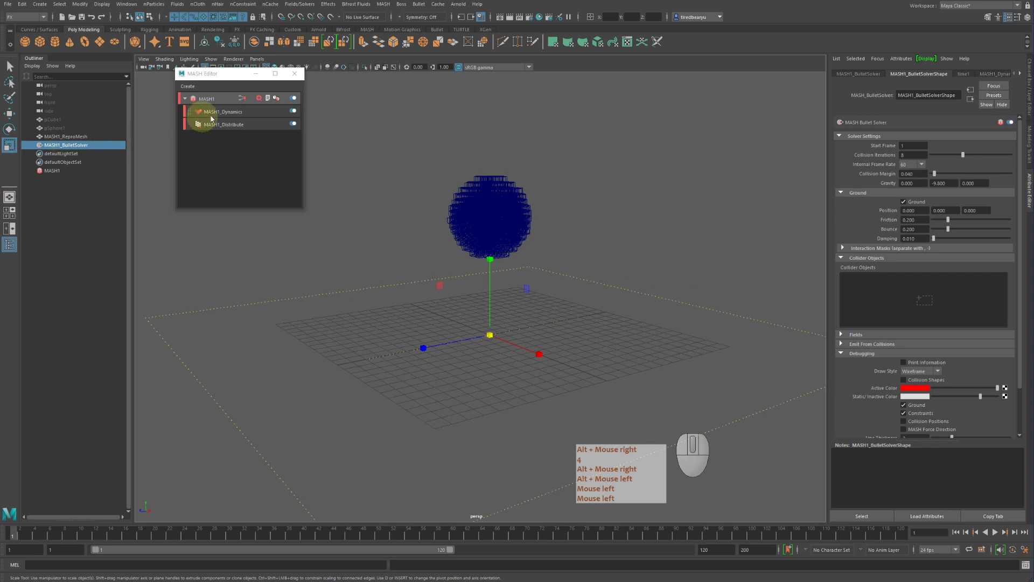
left_click(240, 112)
scroll(945, 301, "down", 5)
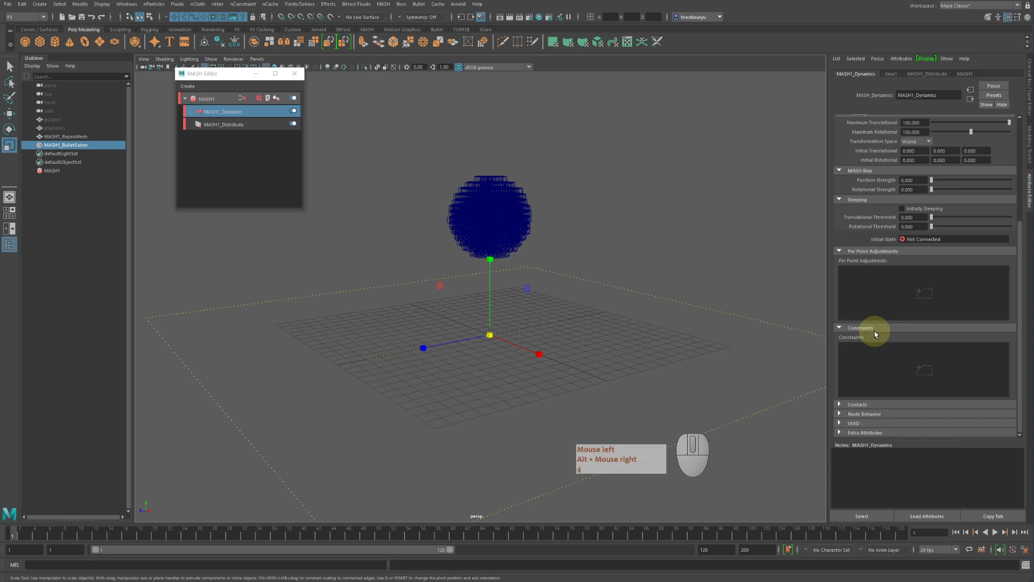
left_click(903, 369)
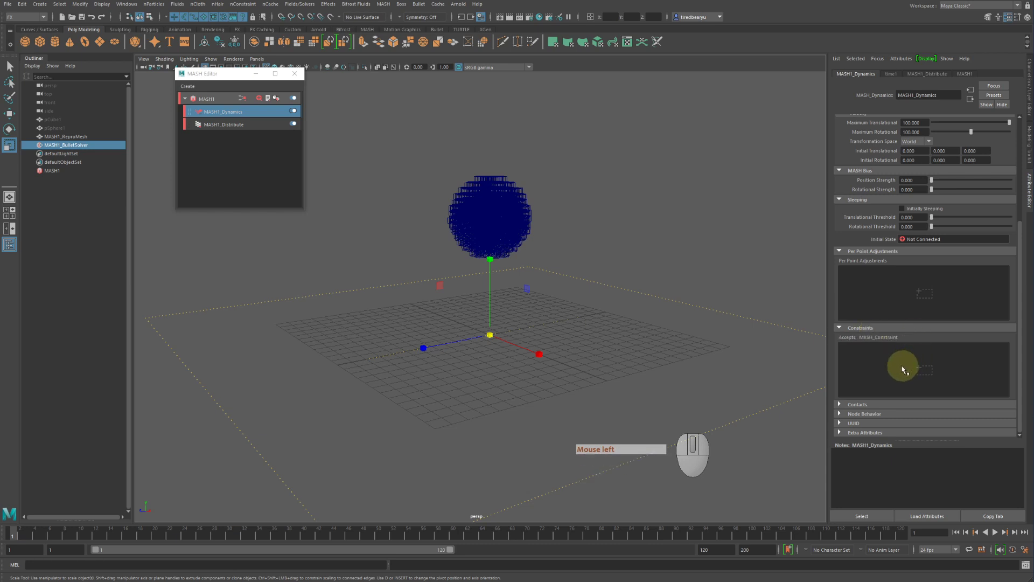
right_click(898, 361)
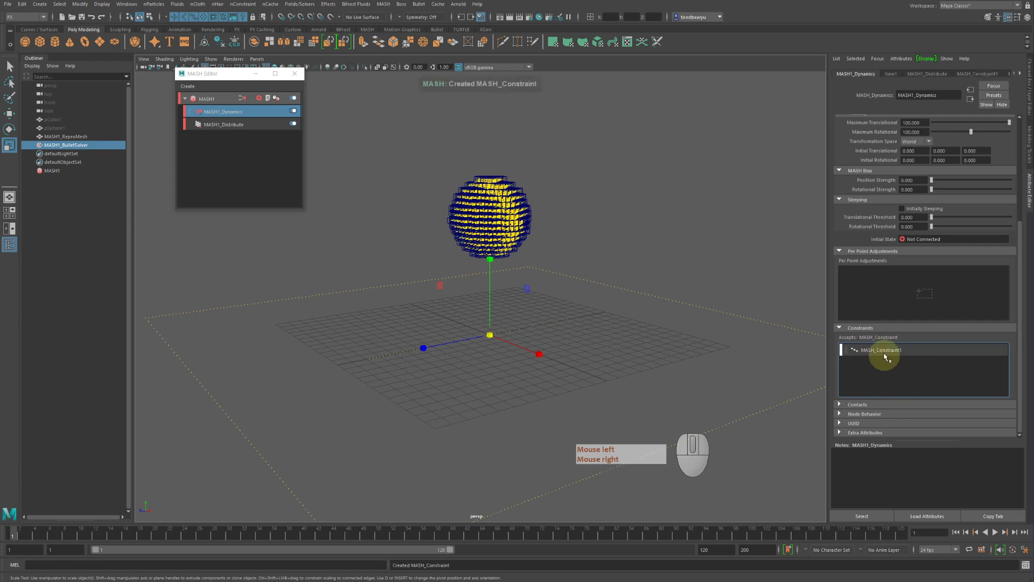
double_click(900, 351)
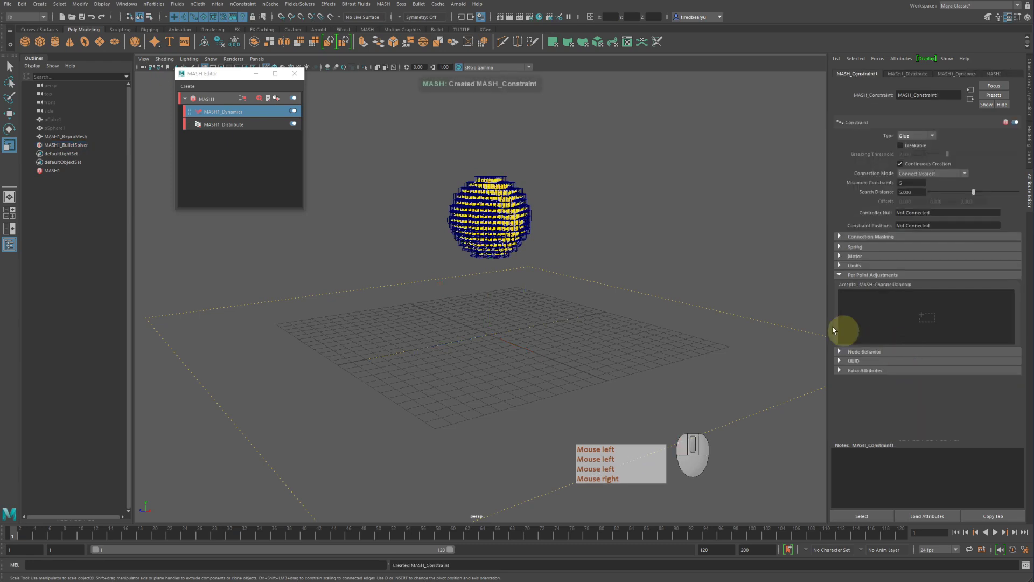
Examine the constraint lines between the cubes from several angles and review the available connection modes.
right_click_drag(385, 208, 692, 244, "alt")
middle_click_drag(691, 253, 715, 346, "alt")
left_click_drag(715, 347, 657, 325, "alt")
right_click_drag(657, 325, 713, 313, "alt")
middle_click_drag(713, 313, 724, 345, "alt")
mouse_move(723, 344)
left_mouse_down("alt")
mouse_move(684, 338)
mouse_move(686, 349)
mouse_move(775, 329)
mouse_move(711, 338)
left_mouse_up("alt")
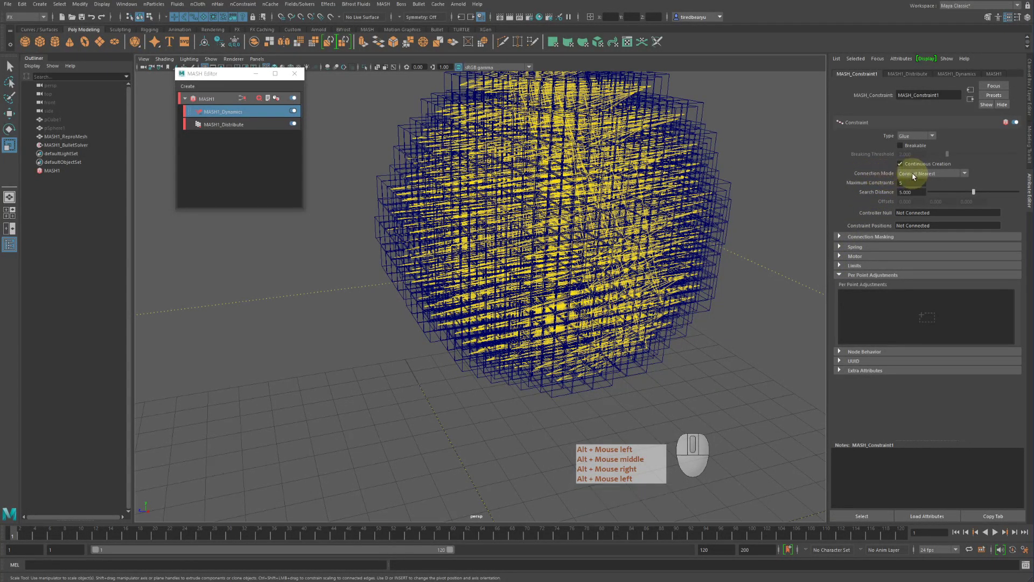
left_click(955, 174)
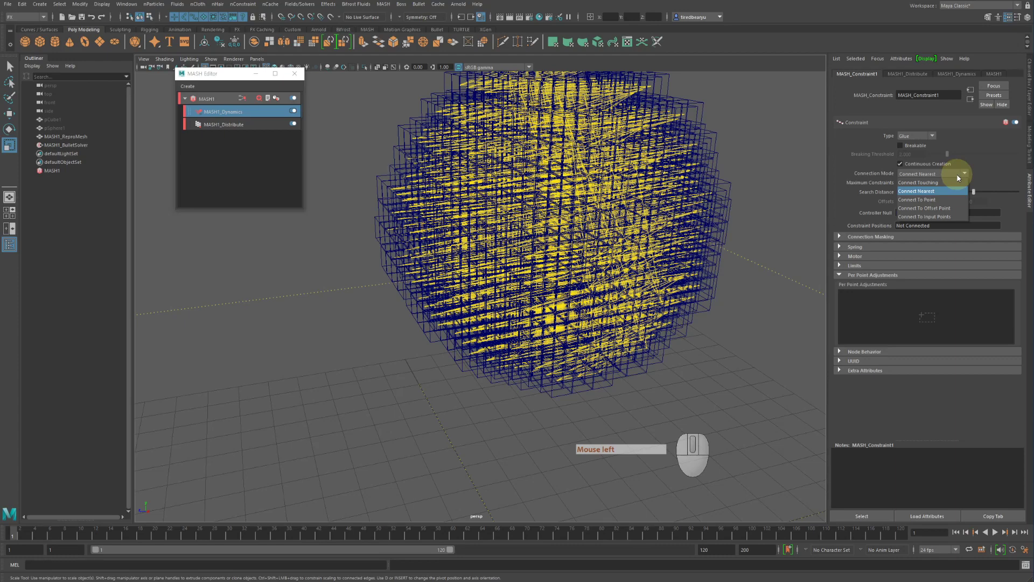
left_click(958, 177)
middle_click_drag(703, 216, 704, 222, "alt")
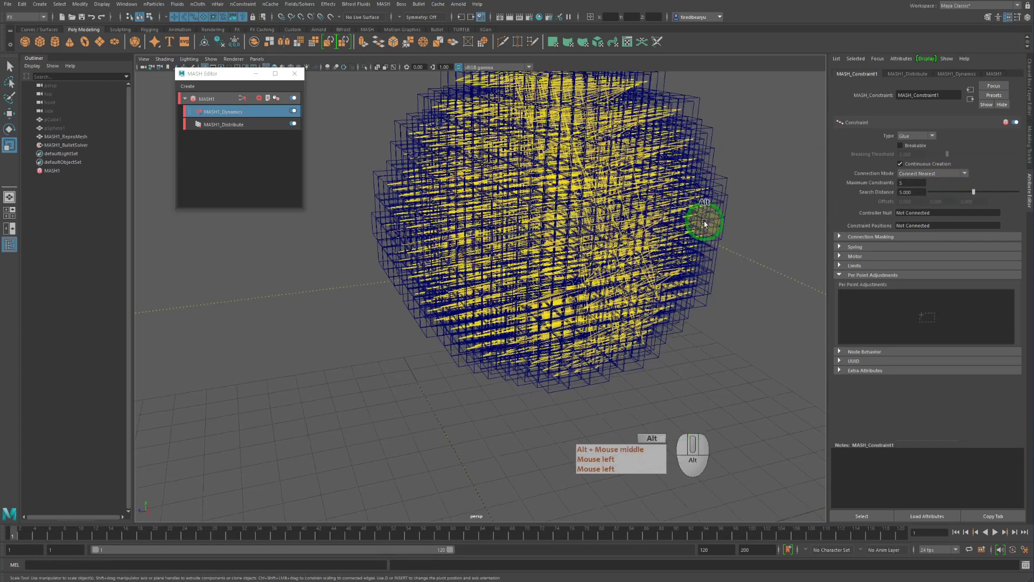
left_click_drag(704, 222, 704, 192, "alt")
right_click_drag(703, 191, 736, 206, "alt")
middle_click_drag(737, 205, 748, 249, "alt")
right_click_drag(748, 249, 767, 252, "alt")
middle_click_drag(767, 252, 763, 271, "alt")
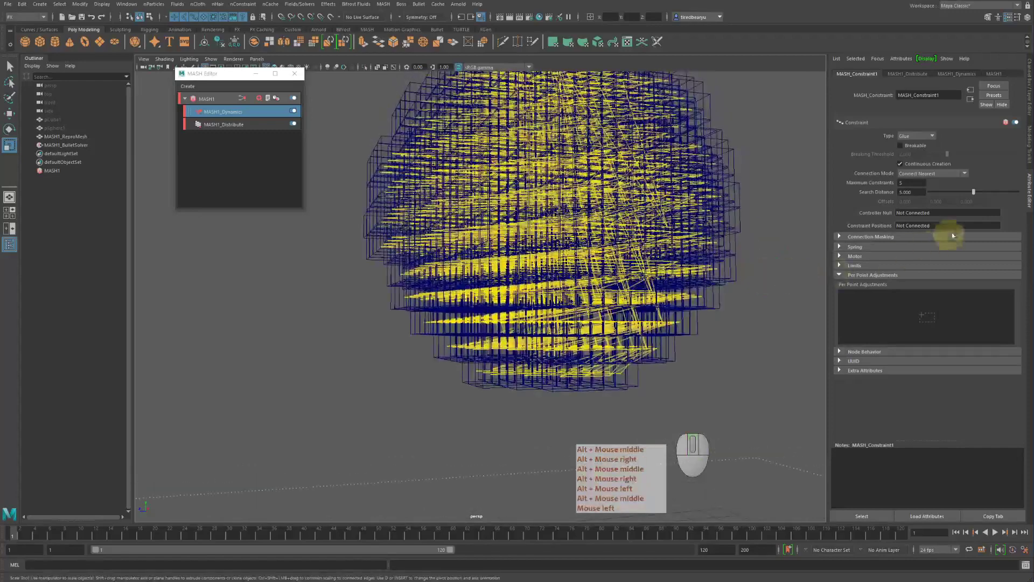
Reduce the search distance of MASH_Constraint1 to about 0.68, checking the connections between neighbouring cubes.
left_click(965, 195)
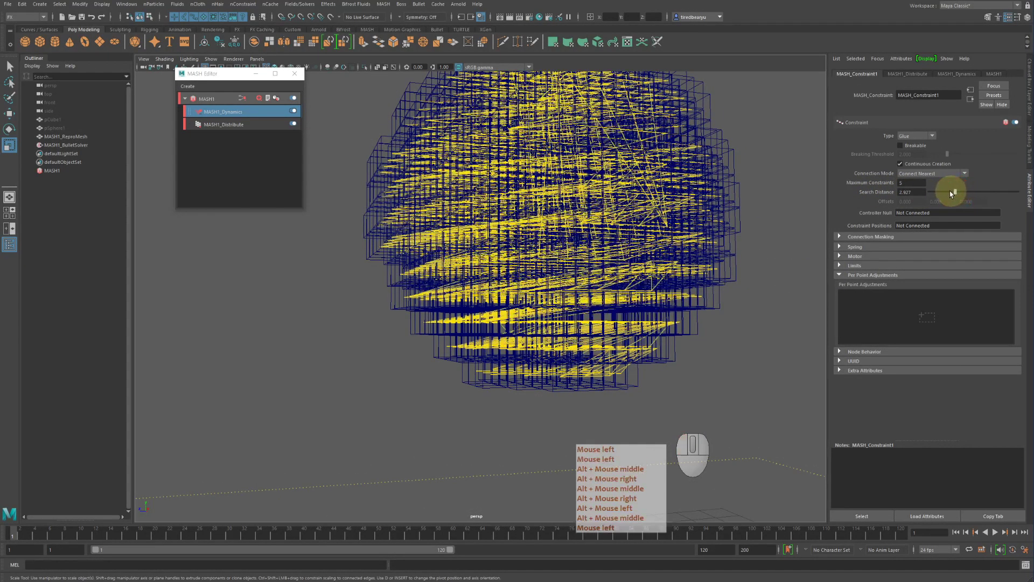
left_click_drag(951, 192, 946, 193)
left_click_drag(691, 248, 682, 244, "alt")
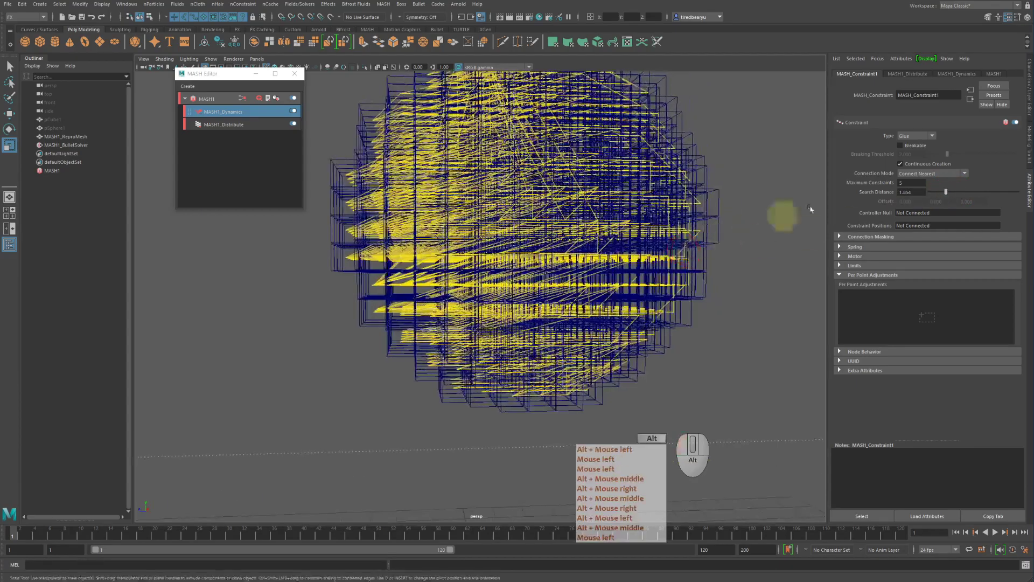
left_click_drag(943, 189, 936, 191)
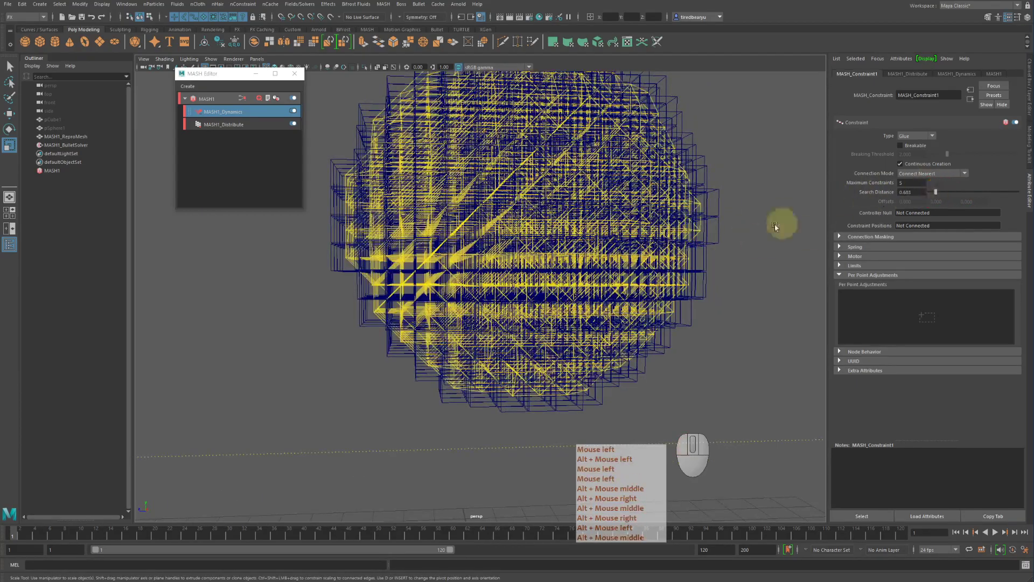
Inspect the shortened constraint connections around the sphere and switch the viewport back to shaded display.
left_click_drag(780, 224, 685, 272, "alt")
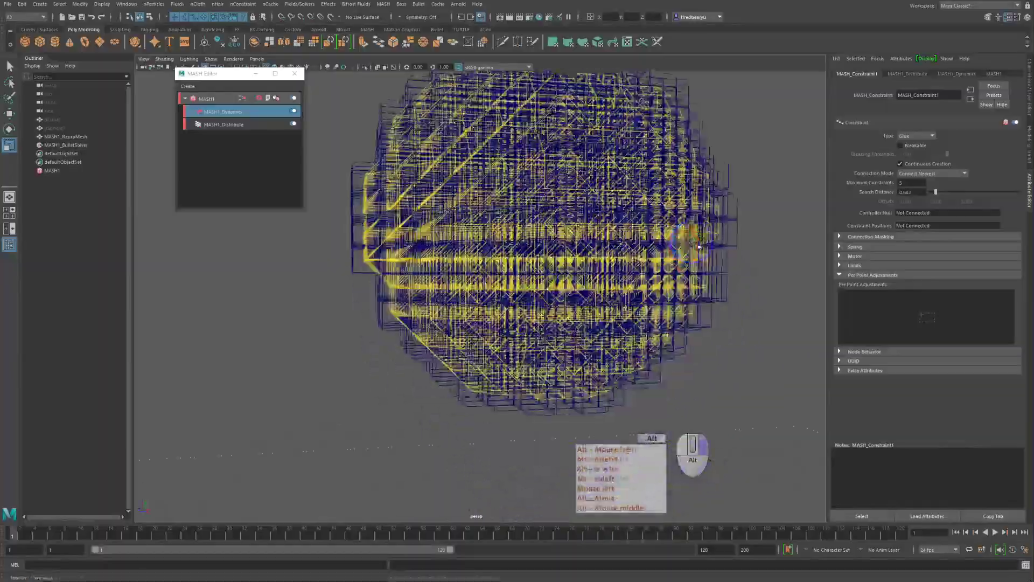
right_click_drag(685, 272, 537, 299, "alt")
left_click_drag(537, 298, 531, 243, "alt")
right_click_drag(517, 239, 339, 235, "alt")
middle_click_drag(589, 265, 577, 240, "alt")
left_click_drag(577, 240, 596, 256, "alt")
key("5")
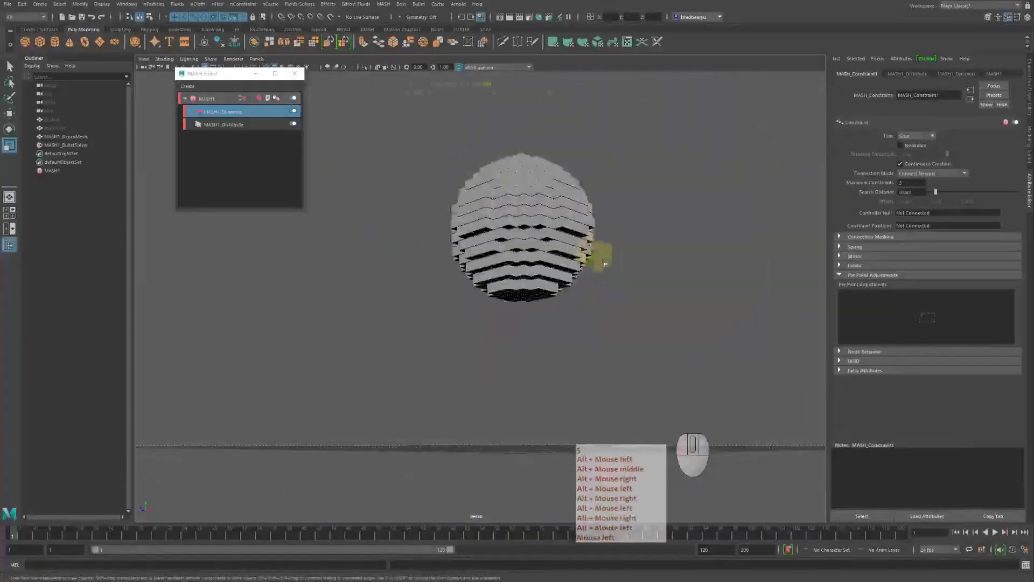
Play the simulation repeatedly to check how the glued cube sphere falls onto the ground, returning to the first frame.
middle_click_drag(627, 295, 636, 242, "alt")
left_click_drag(636, 242, 629, 265, "alt")
right_click_drag(629, 265, 521, 256, "alt")
middle_click_drag(544, 269, 545, 256, "alt")
left_click_drag(571, 256, 607, 250, "alt")
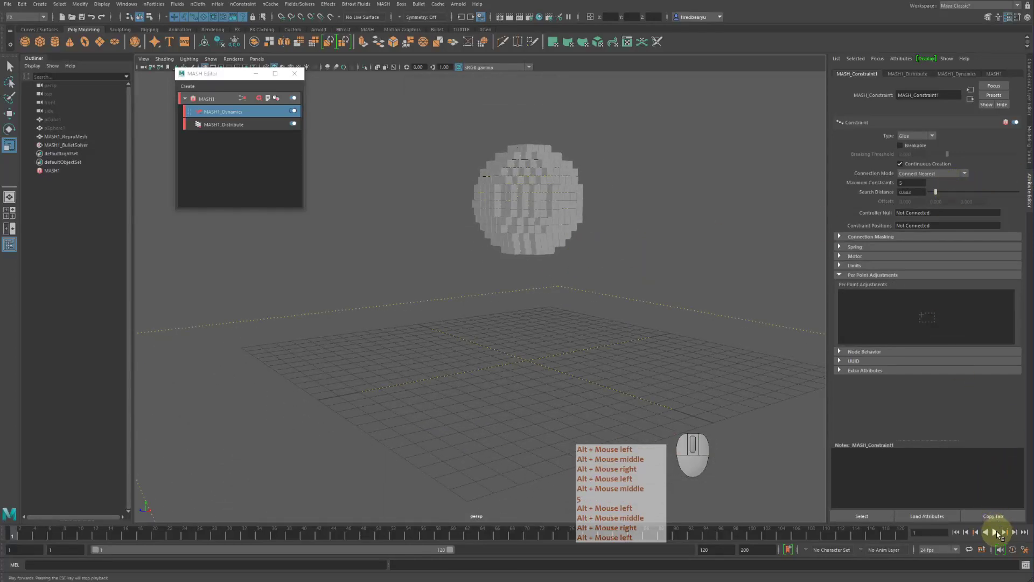
left_click(996, 532)
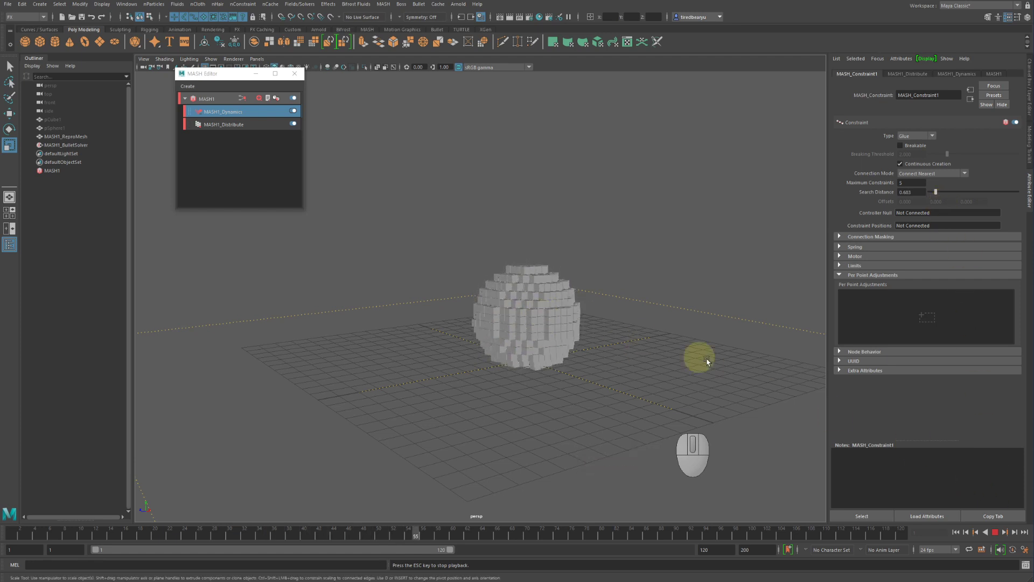
left_click(994, 532)
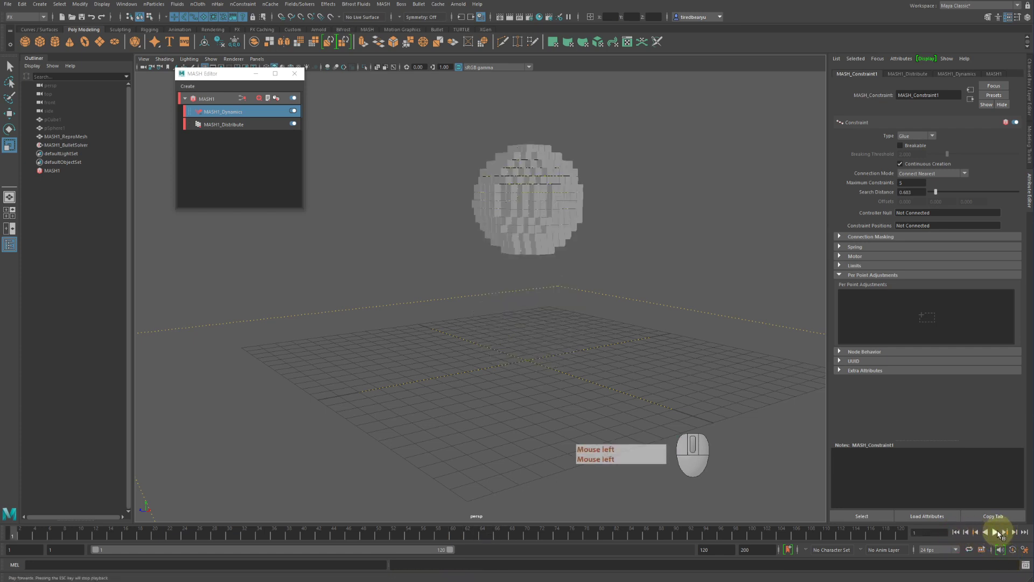
left_click(995, 532)
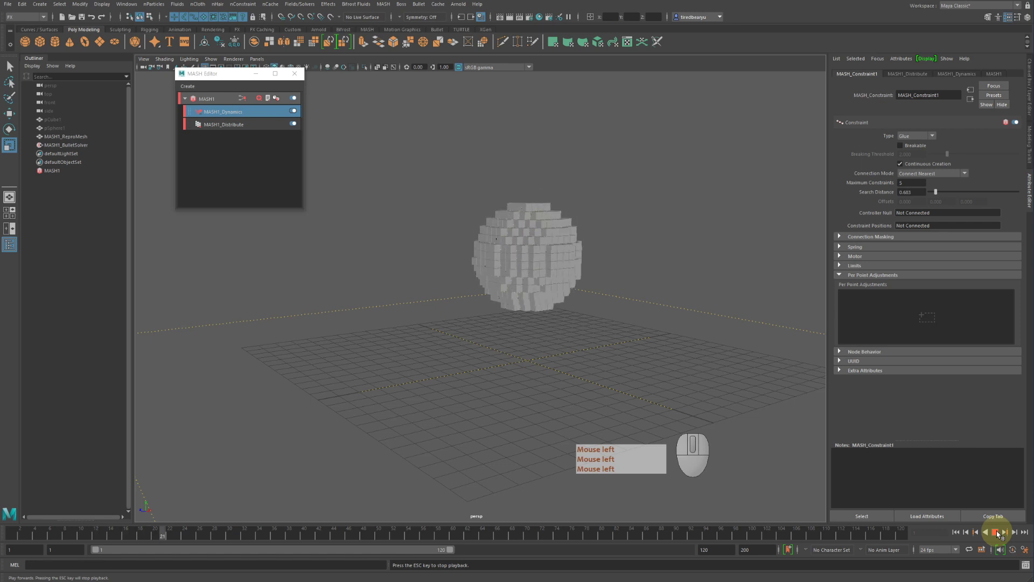
left_click(995, 532)
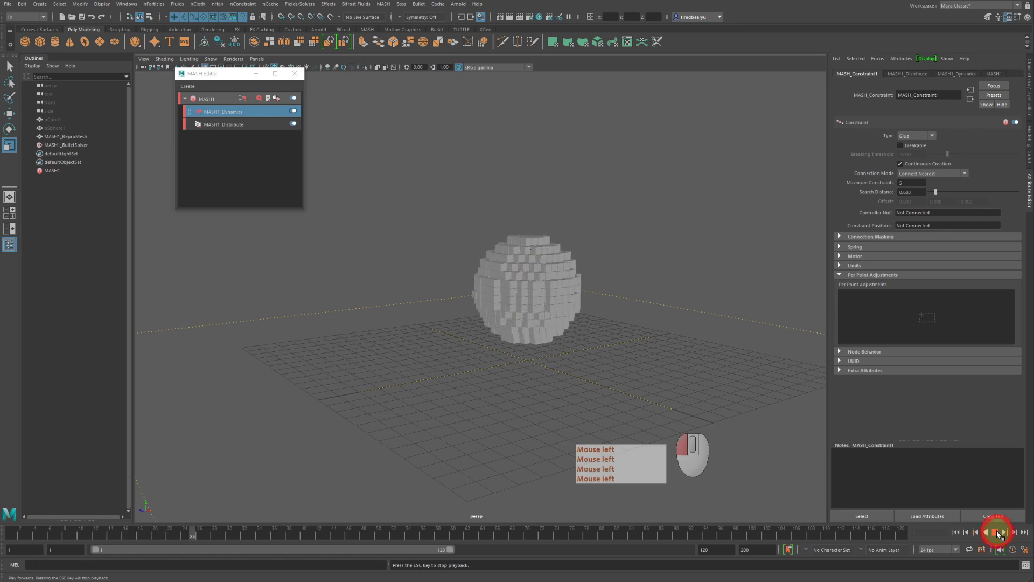
left_click(957, 533)
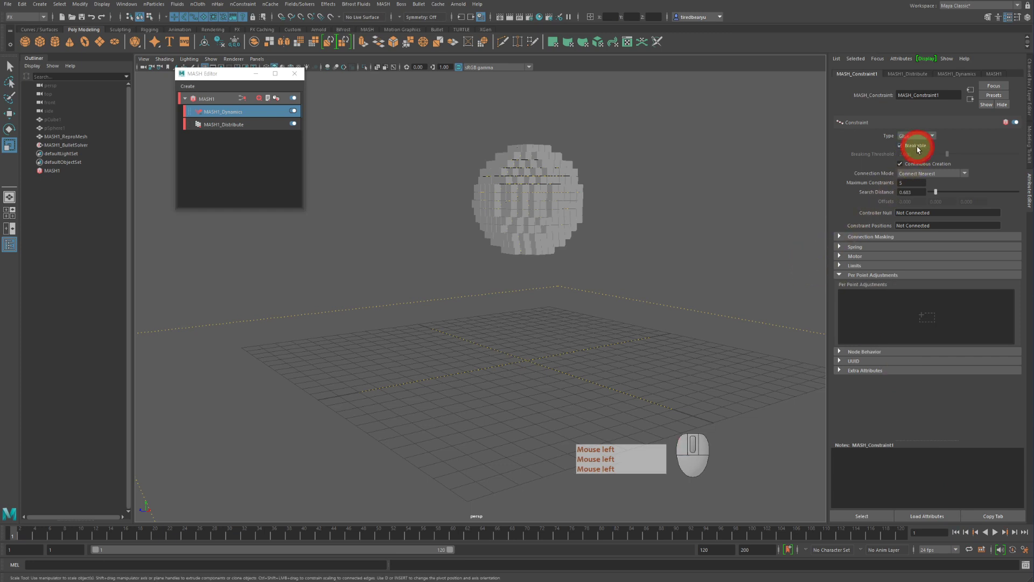
Make the glue constraint breakable and test the simulation, including with a breaking threshold of about 5.
left_click(995, 532)
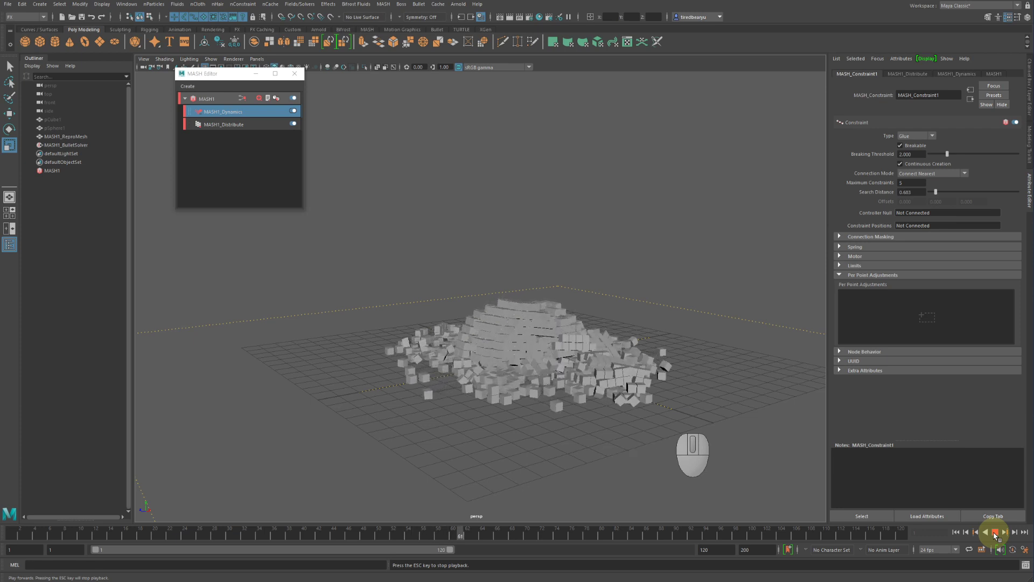
left_click(995, 532)
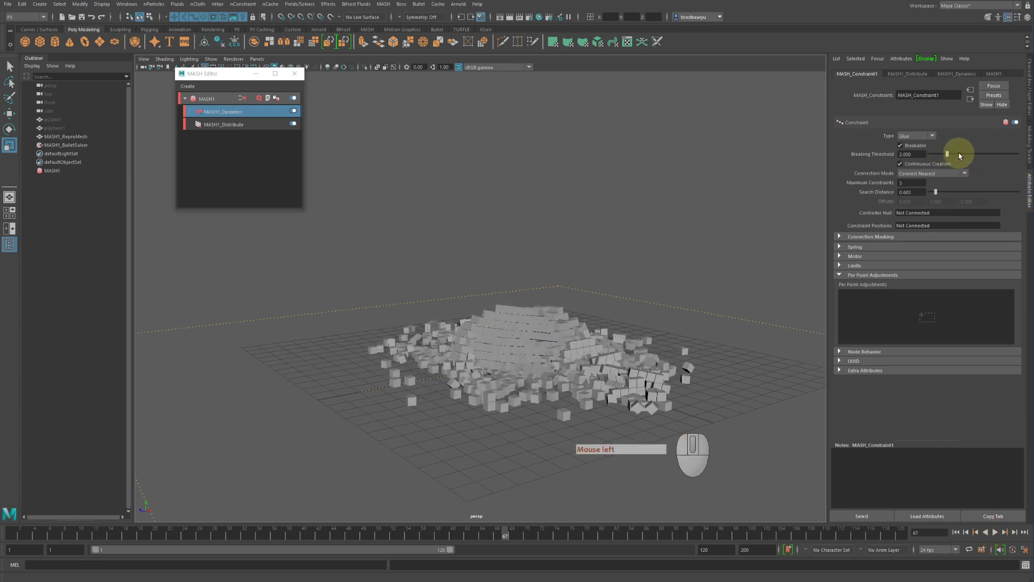
left_click(974, 154)
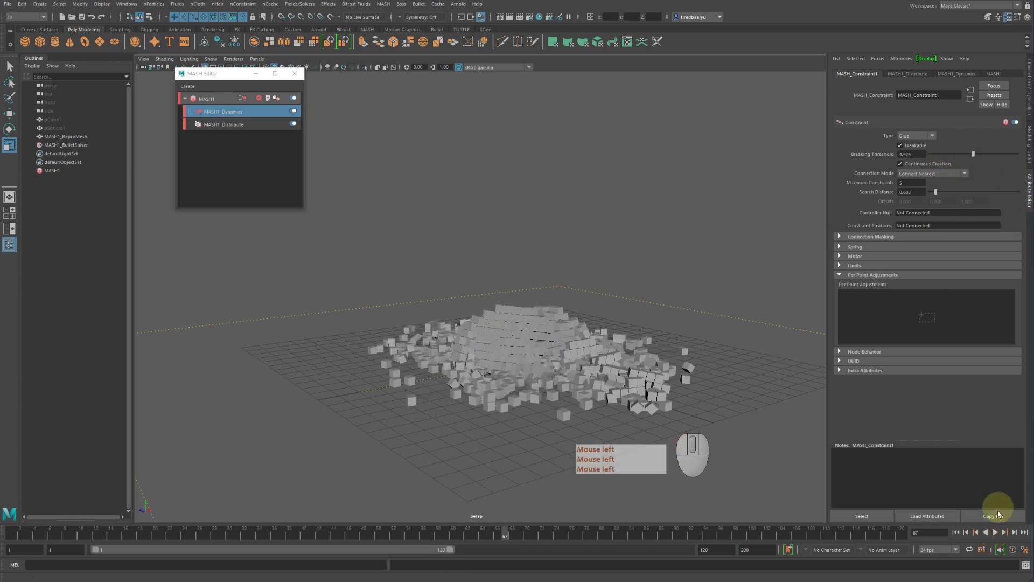
left_click(956, 531)
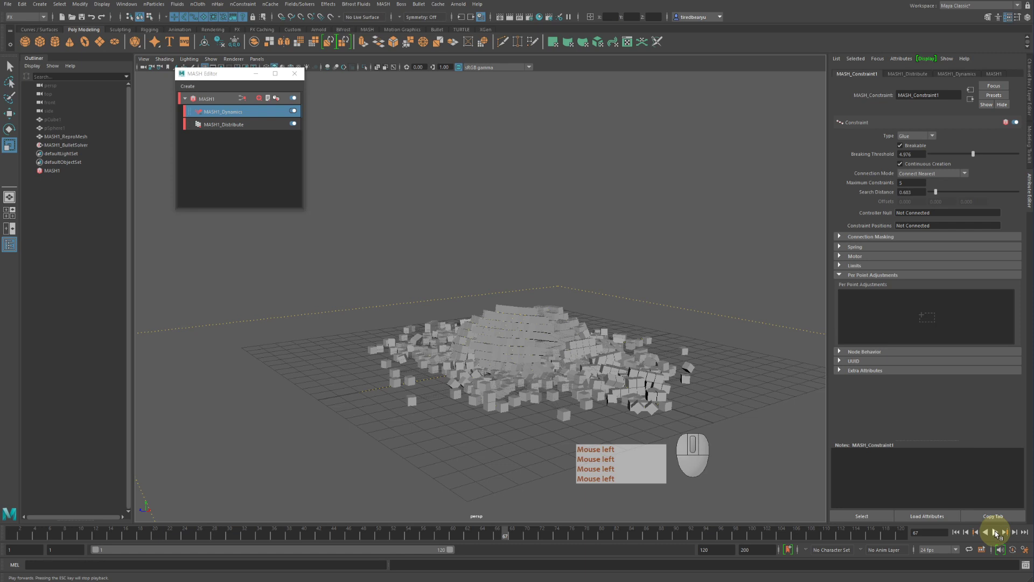
left_click(956, 531)
left_click(994, 531)
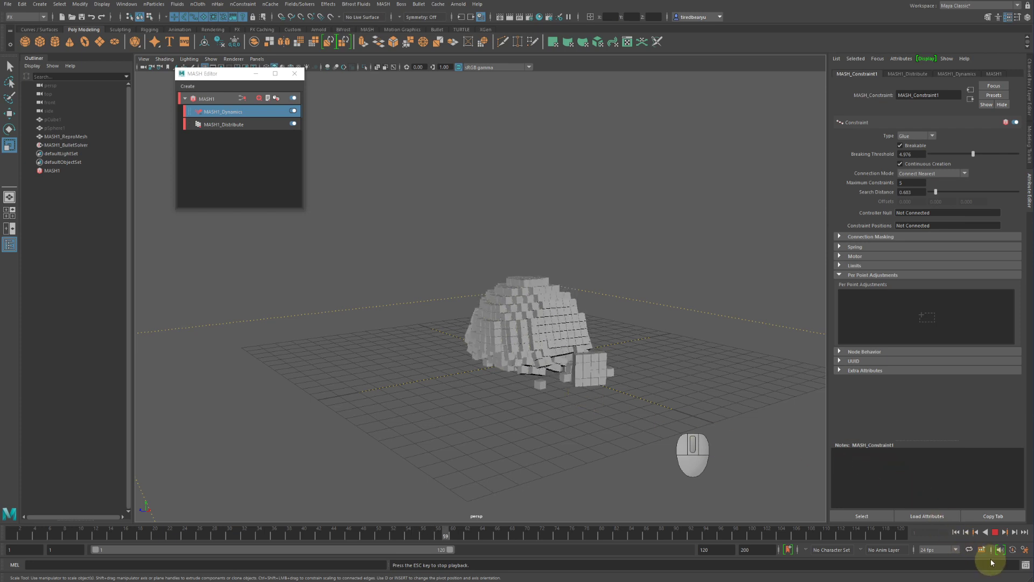
left_click(995, 533)
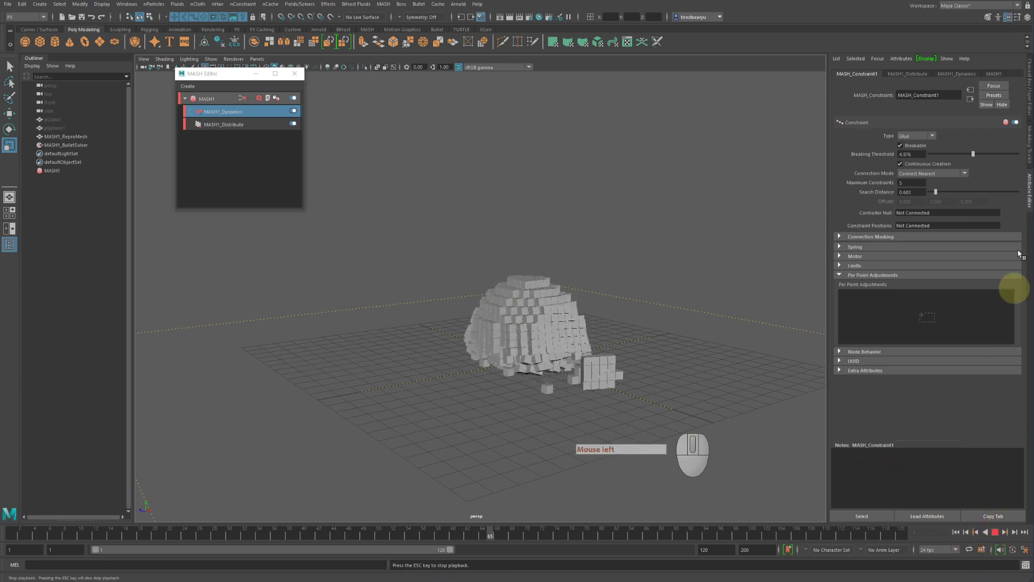
Set the constraint's breaking threshold to 6, replay the simulation and return to the first frame.
left_click(956, 533)
left_click(996, 532)
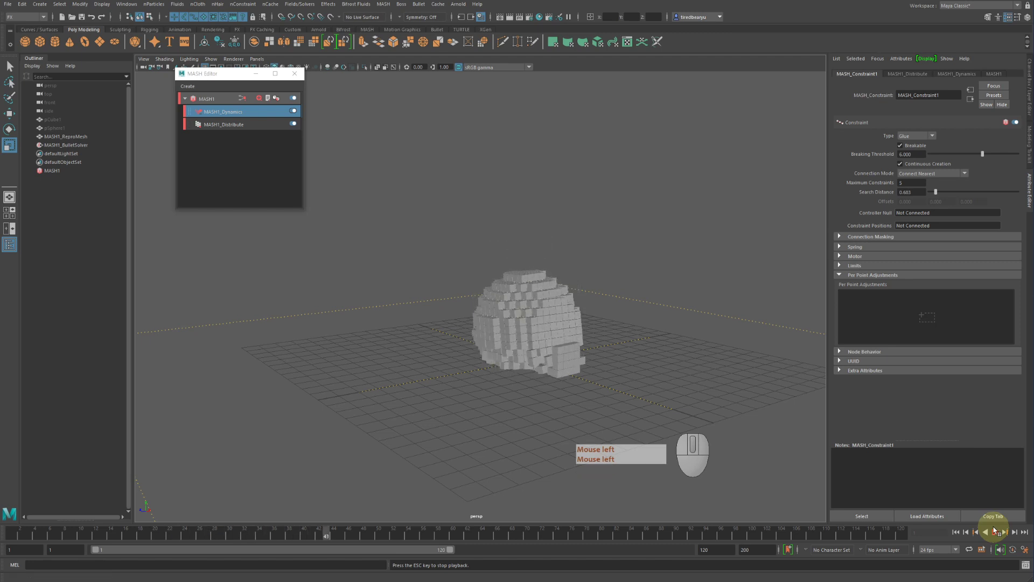
left_click(995, 532)
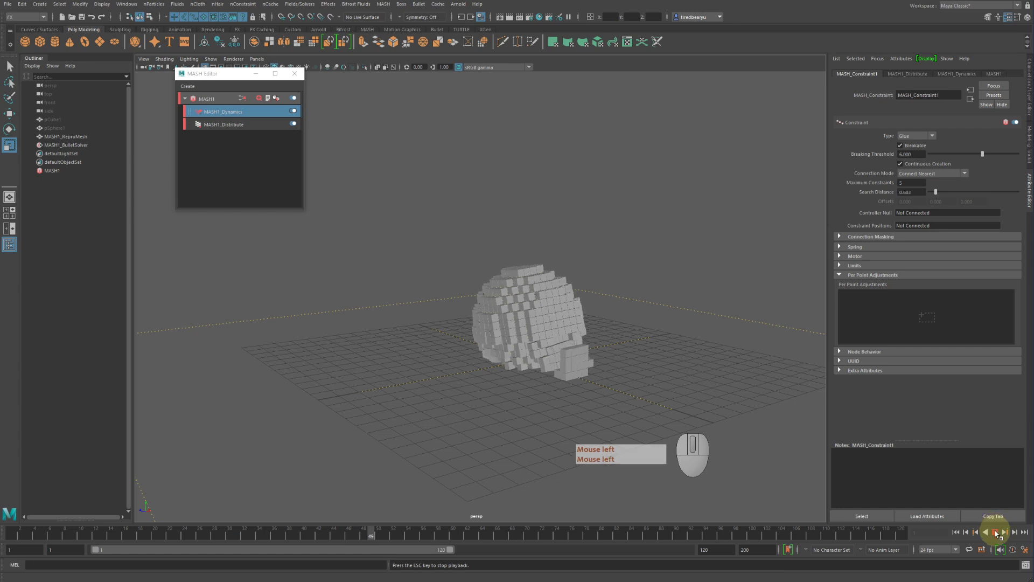
left_click(958, 532)
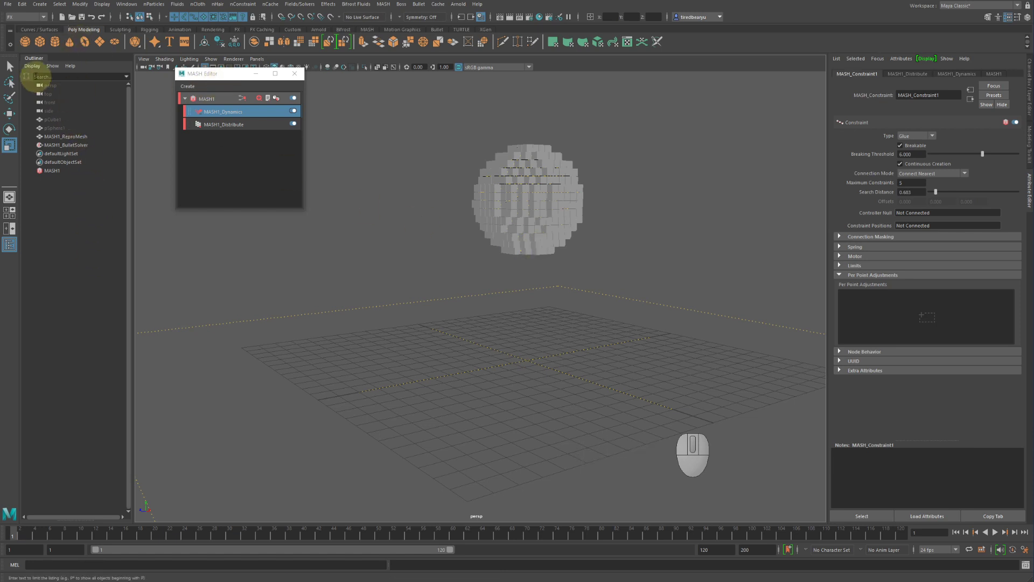
Create a polygon cube at the grid centre and scale it into a wide, thin square slab below the sphere.
left_click(39, 45)
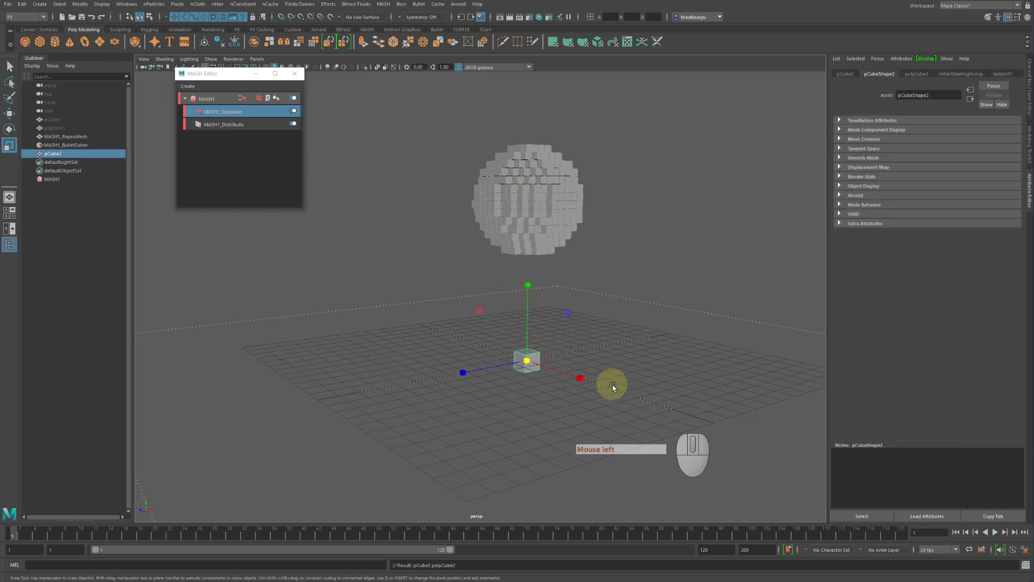
key("r")
left_click_drag(462, 372, 129, 387)
left_click_drag(577, 379, 831, 438)
key("z")
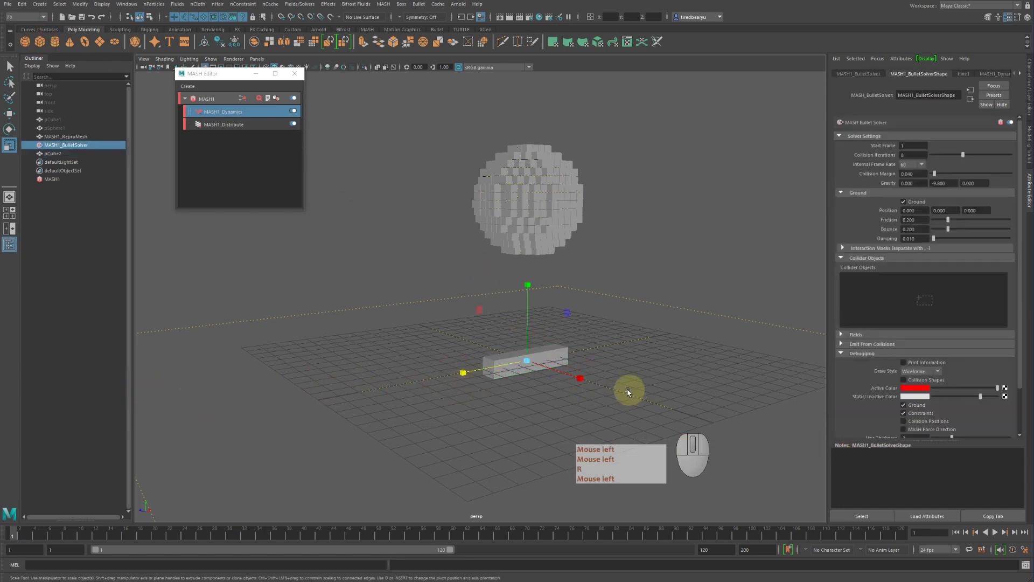
left_click_drag(577, 377, 854, 427)
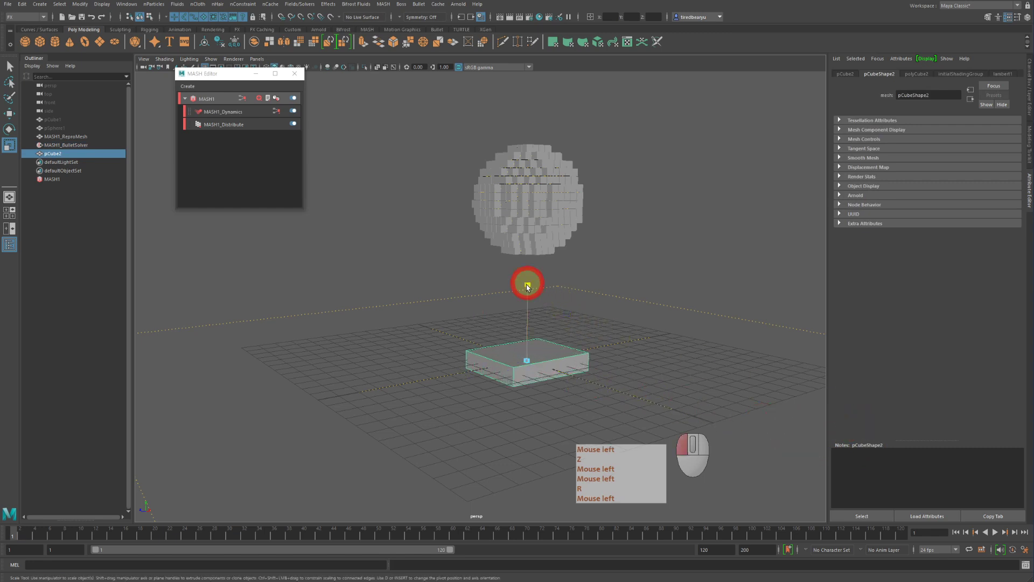
left_click_drag(526, 284, 646, 357)
key("r")
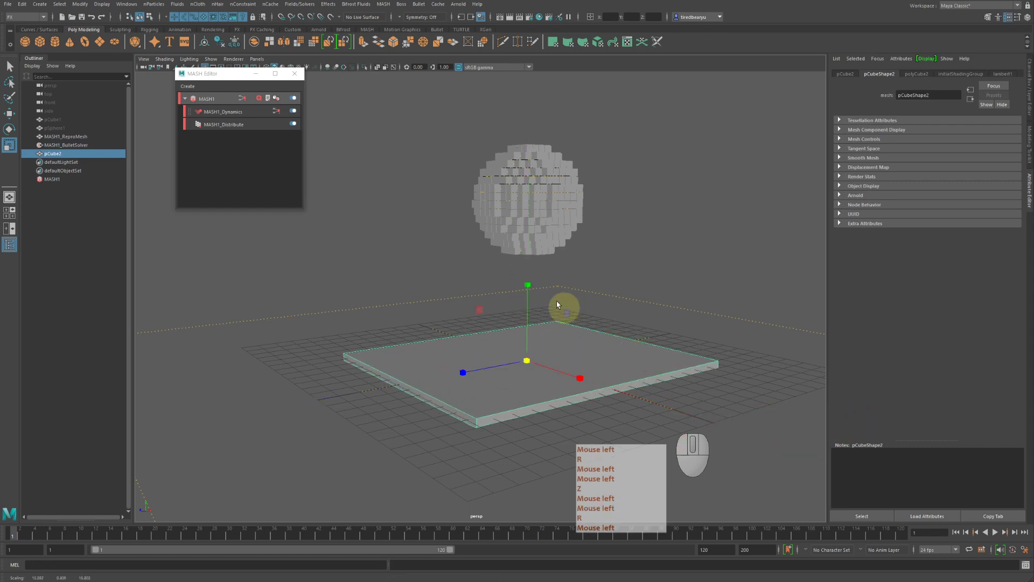
left_click_drag(528, 283, 528, 277)
right_click_drag(548, 270, 512, 280, "alt")
left_click_drag(512, 279, 532, 273, "alt")
key("w")
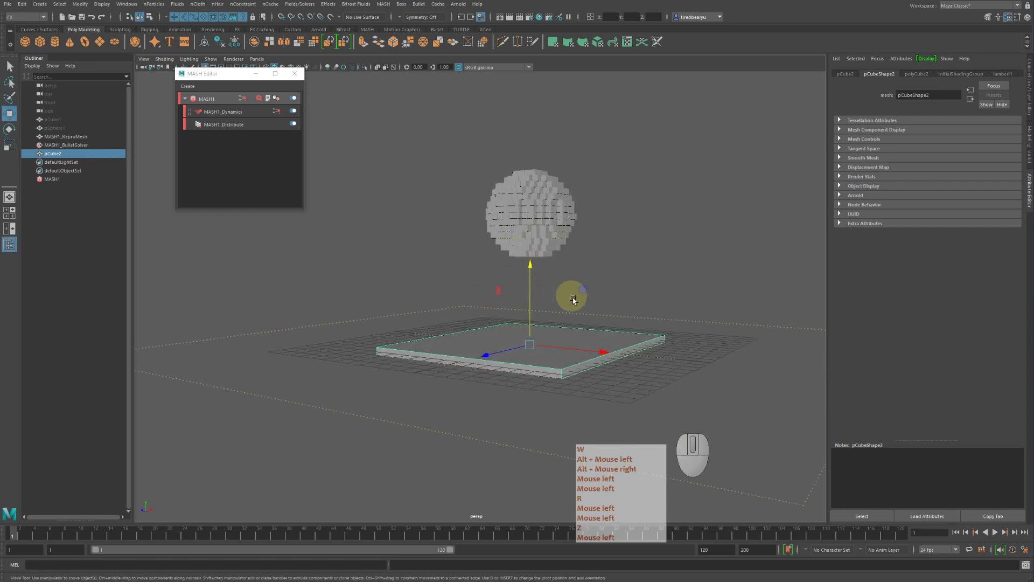
Create a new MASH network from the slab.
left_click(188, 86)
left_click(226, 95)
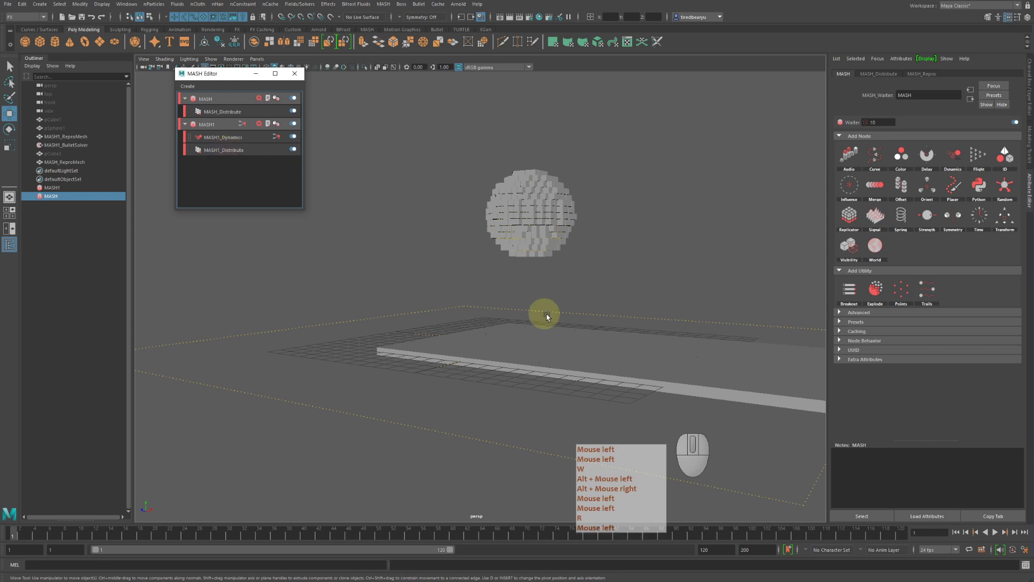
middle_click_drag(598, 373, 604, 358, "alt")
left_click_drag(605, 358, 578, 327, "alt")
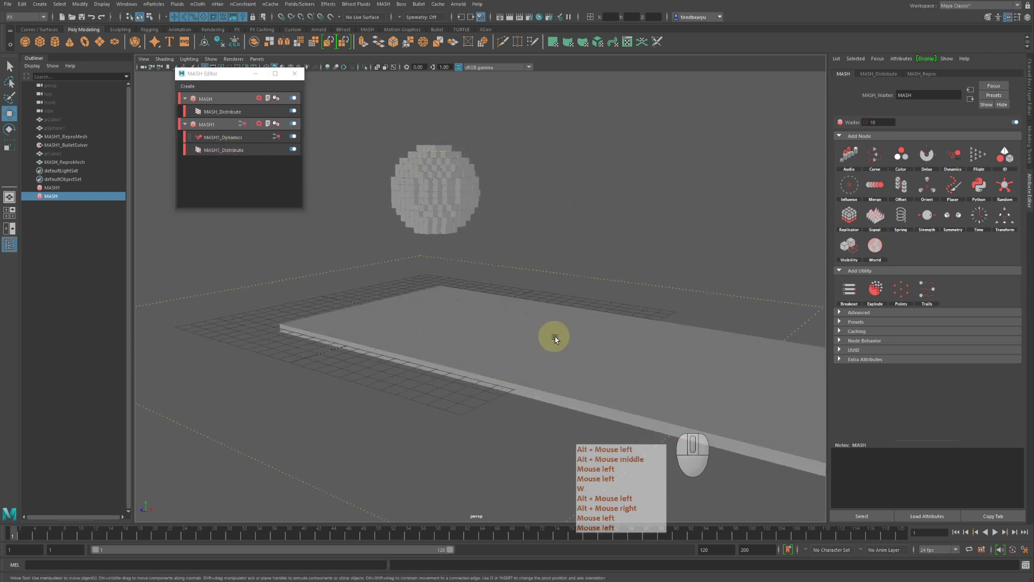
right_click_drag(577, 327, 528, 322, "alt")
left_click_drag(528, 322, 521, 311, "alt")
Set the number of points in the slab network's Distribute node to 1.
left_click(884, 78)
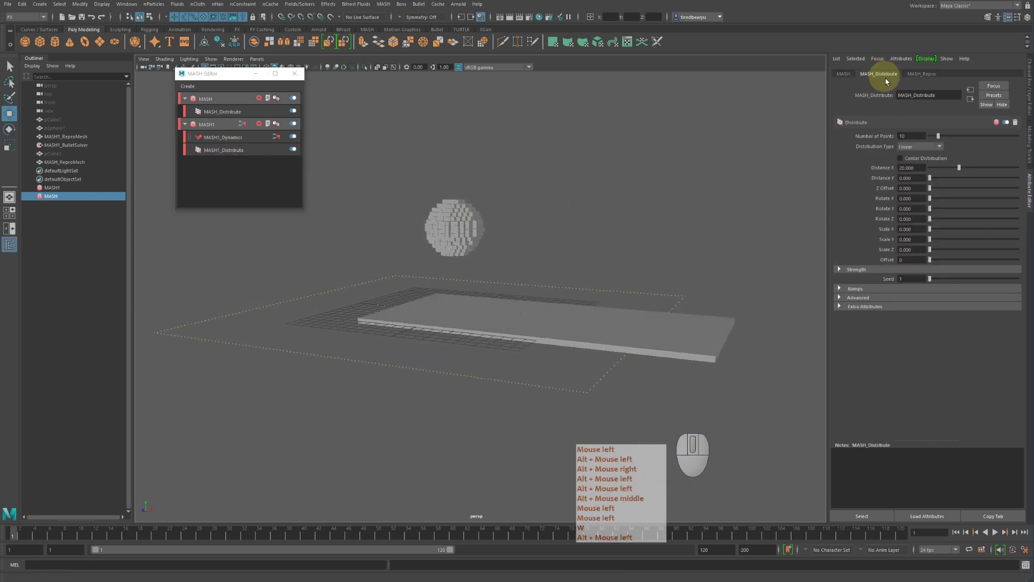
left_click_drag(927, 134, 905, 136)
left_click(855, 137)
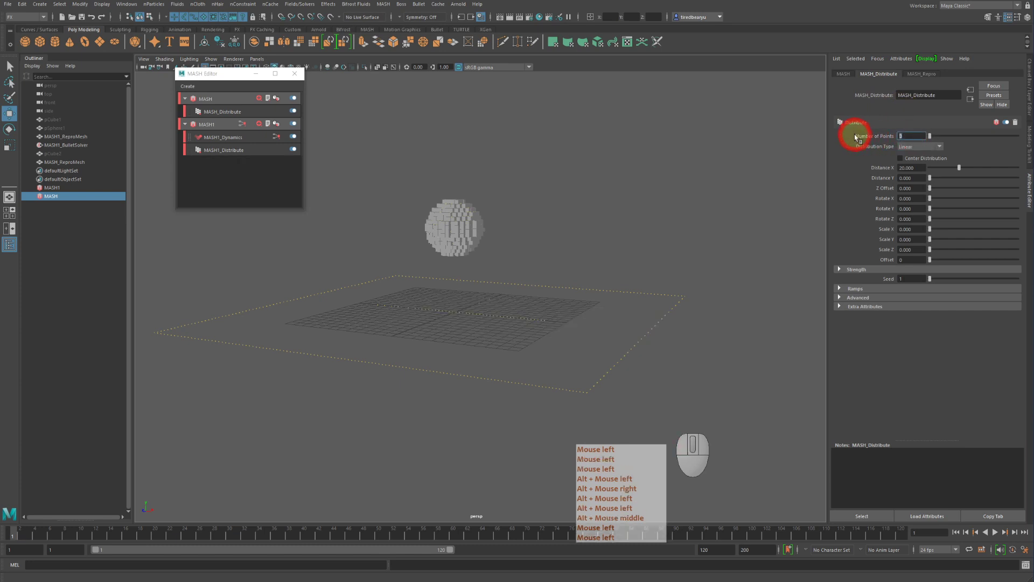
key("Return")
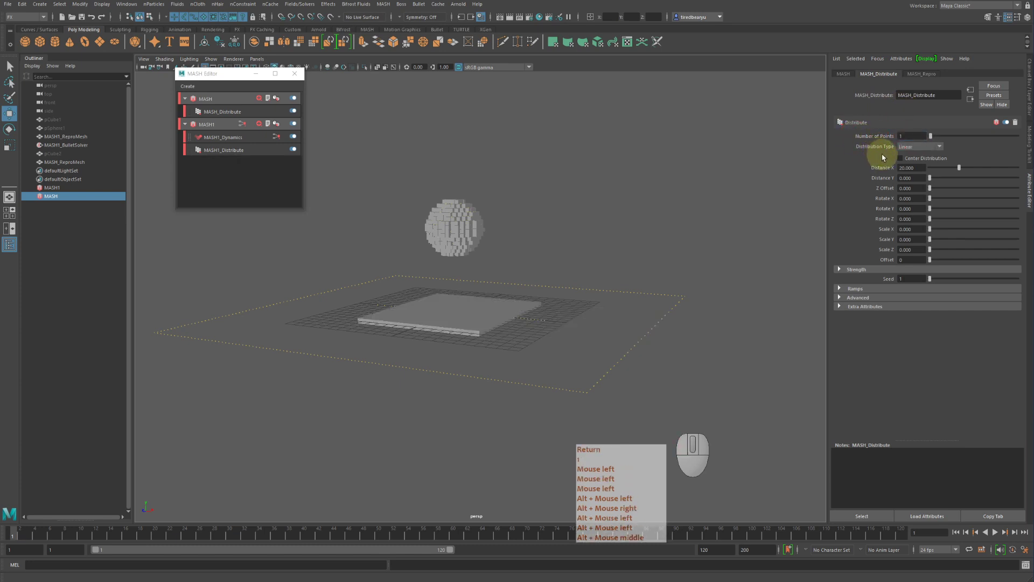
left_click_drag(604, 288, 588, 293, "alt")
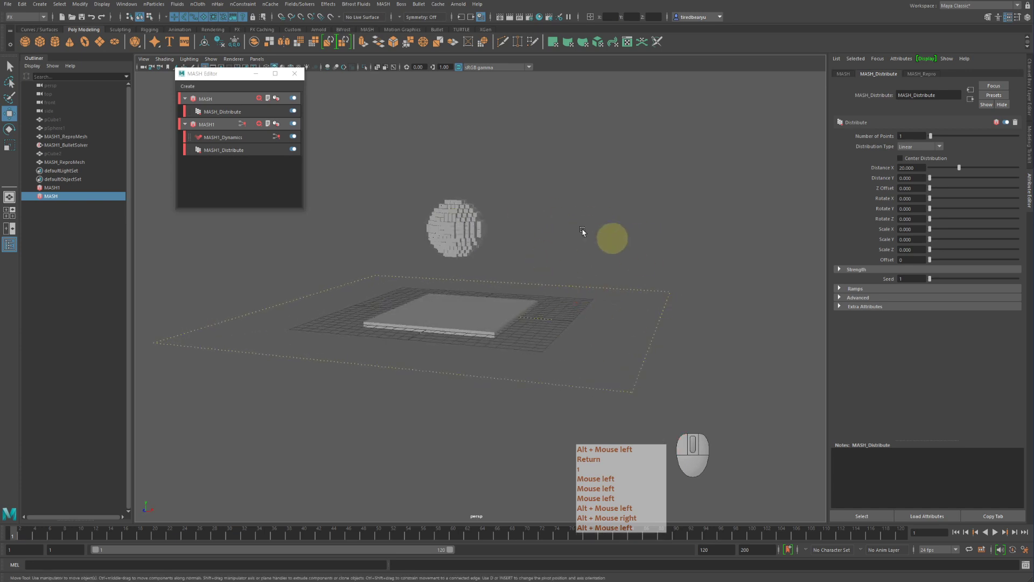
Add an Offset node to the slab's MASH network and set its Y offset position to 10.
left_click(229, 100)
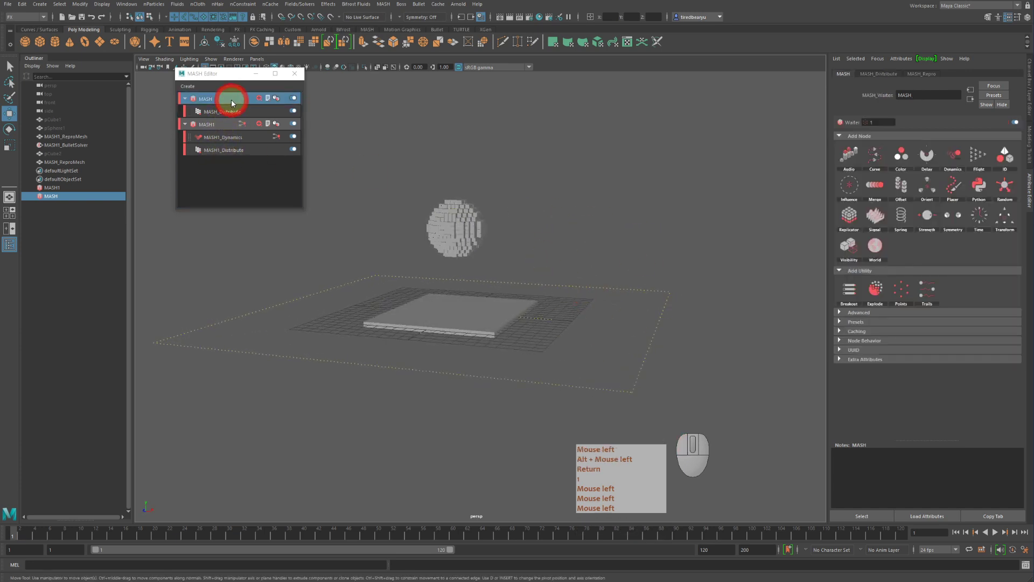
left_click(901, 185)
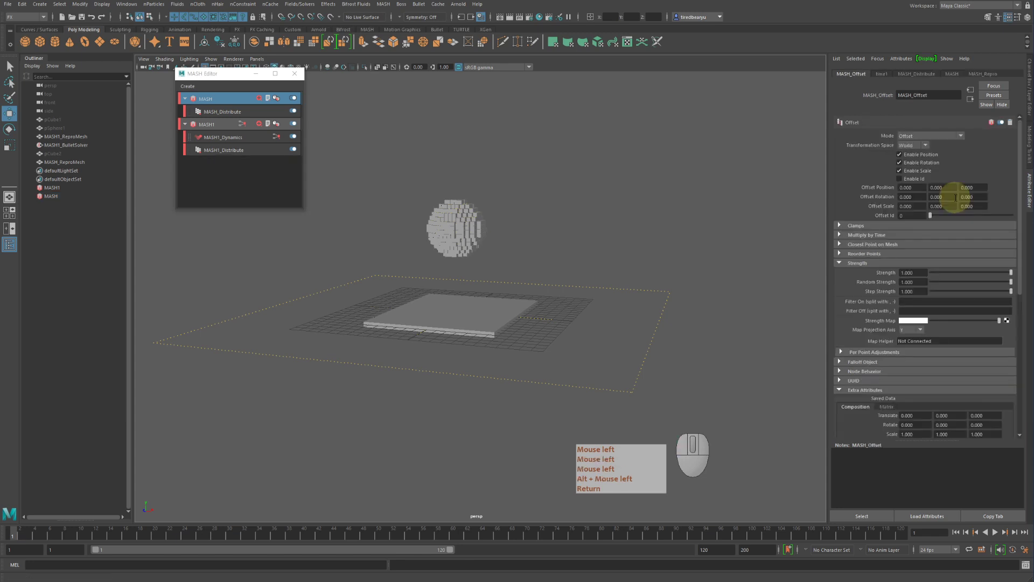
left_click(947, 187)
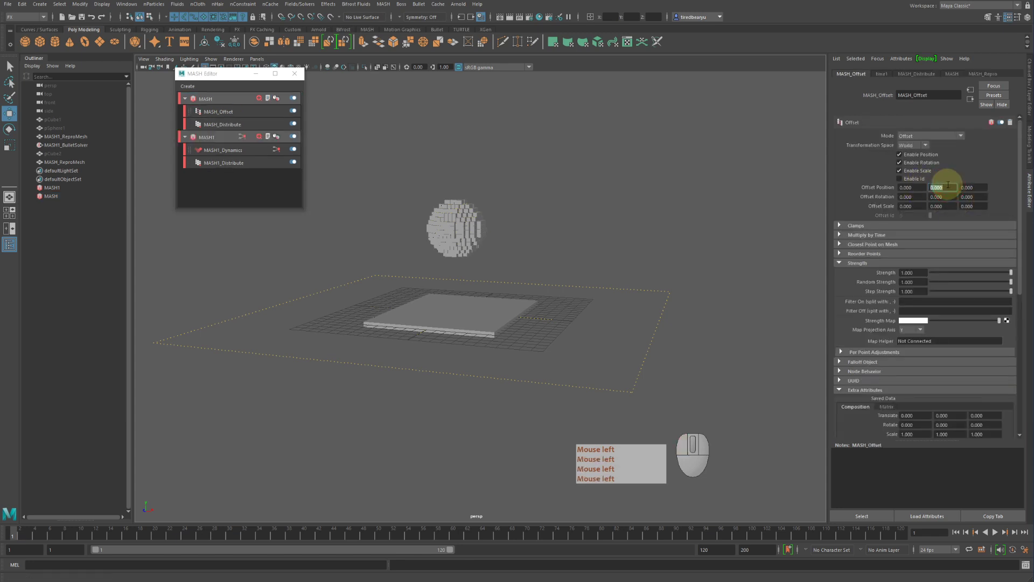
type("10")
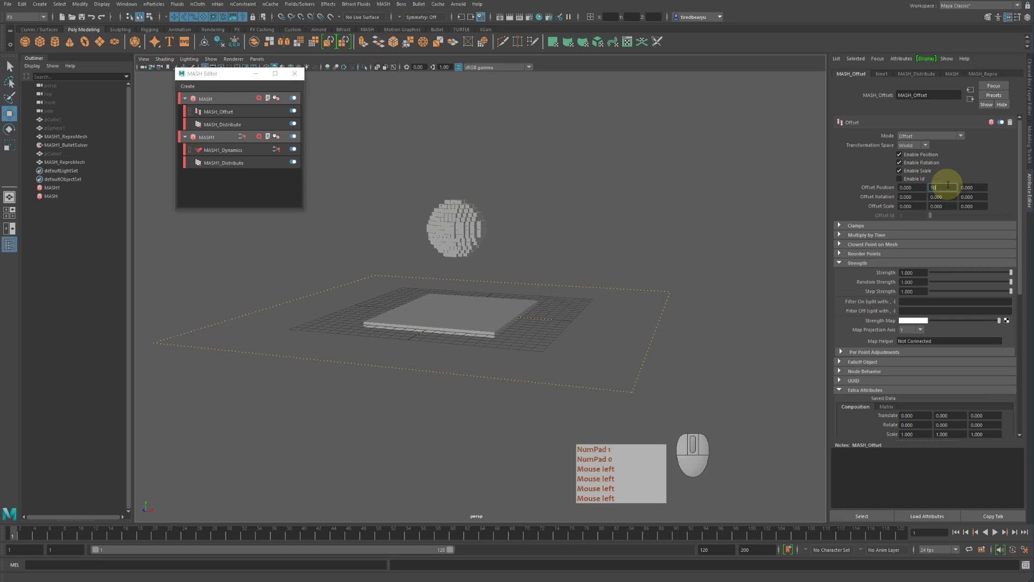
key("Return")
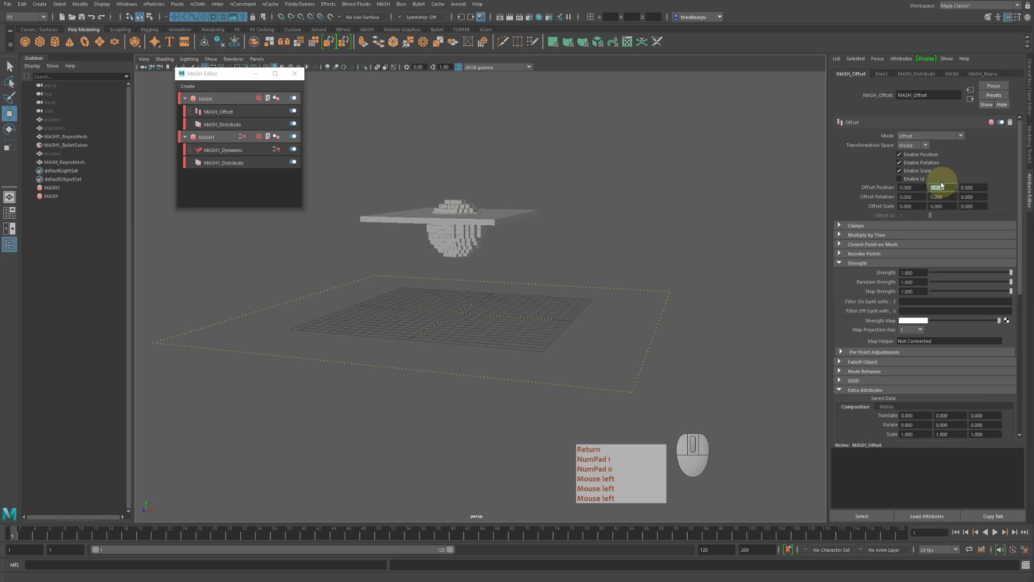
Move the slab along X with the Offset node, trying a position of 3 and settling on 10.
left_click_drag(768, 212, 584, 224, "alt")
left_click(921, 188)
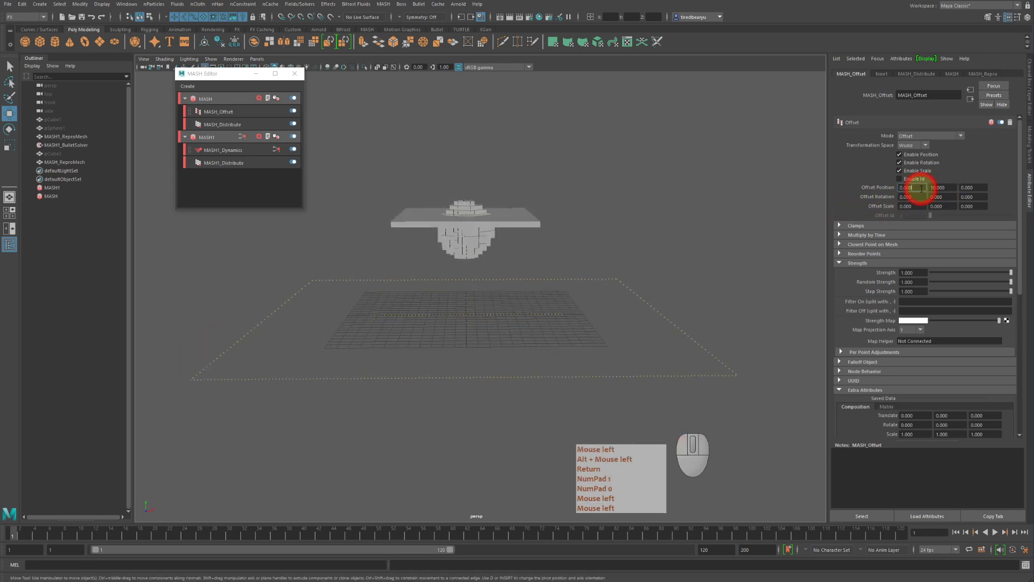
type("3")
key("Return")
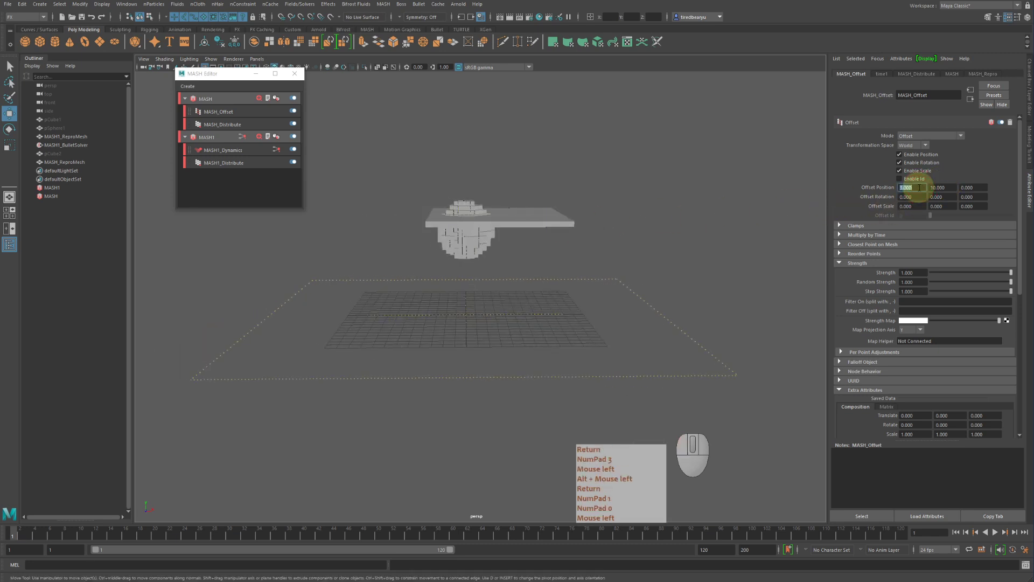
type("10")
key("Return")
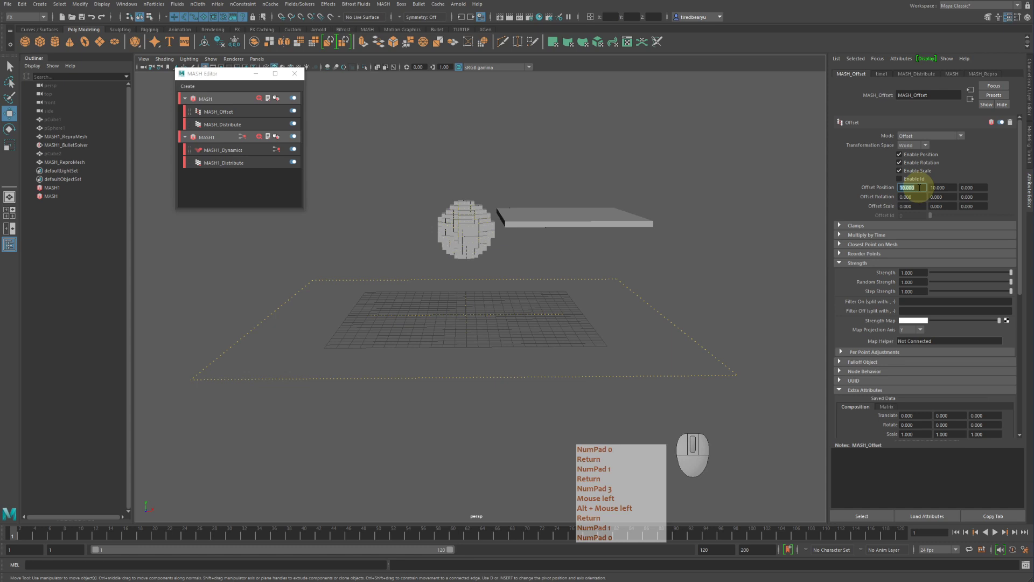
key("Tab")
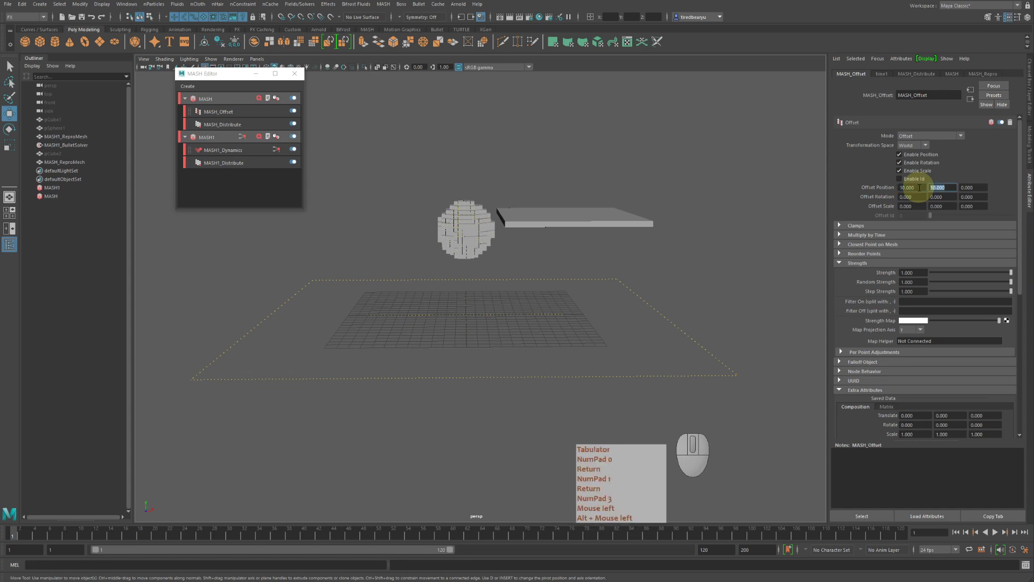
Set the slab's Offset position to 9 in Y and 13 in X so it clears the sphere.
type("9")
key("Return")
double_click(919, 187)
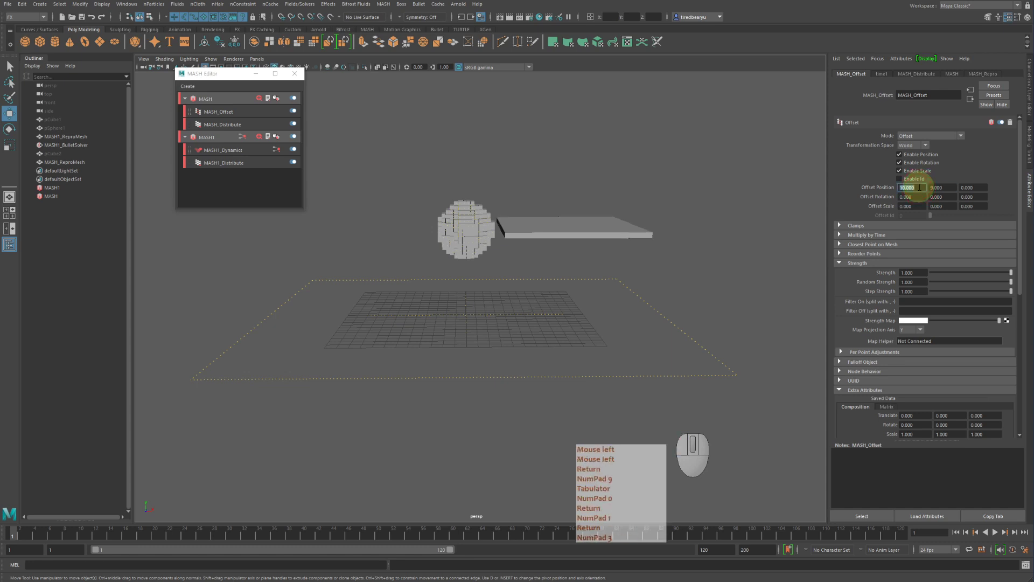
type("13")
key("Return")
left_click_drag(366, 196, 369, 213, "alt")
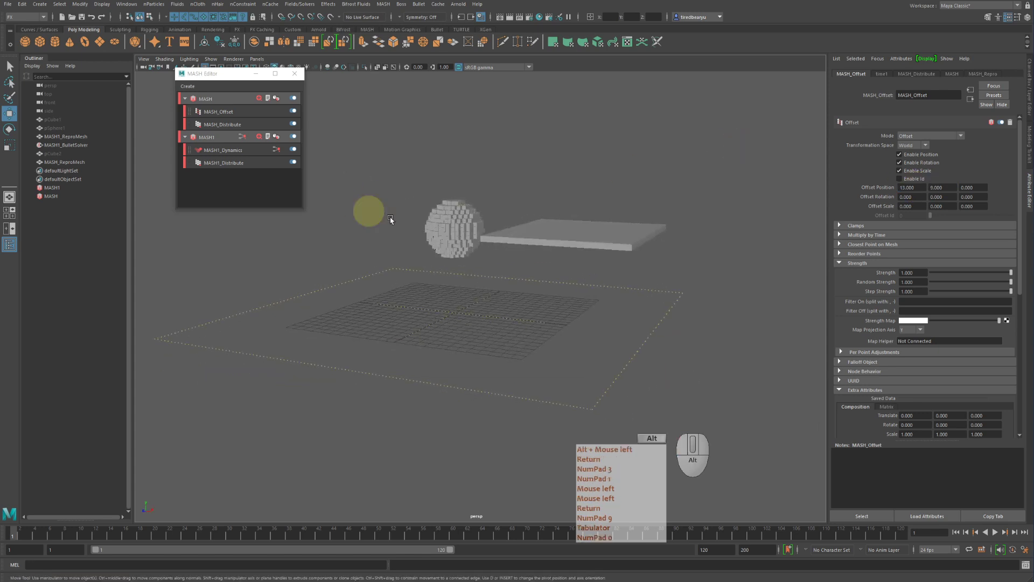
left_click_drag(535, 227, 579, 216, "alt")
Rotate the slab 20 degrees around X with its Offset node and check its tilt beside the sphere.
double_click(921, 196)
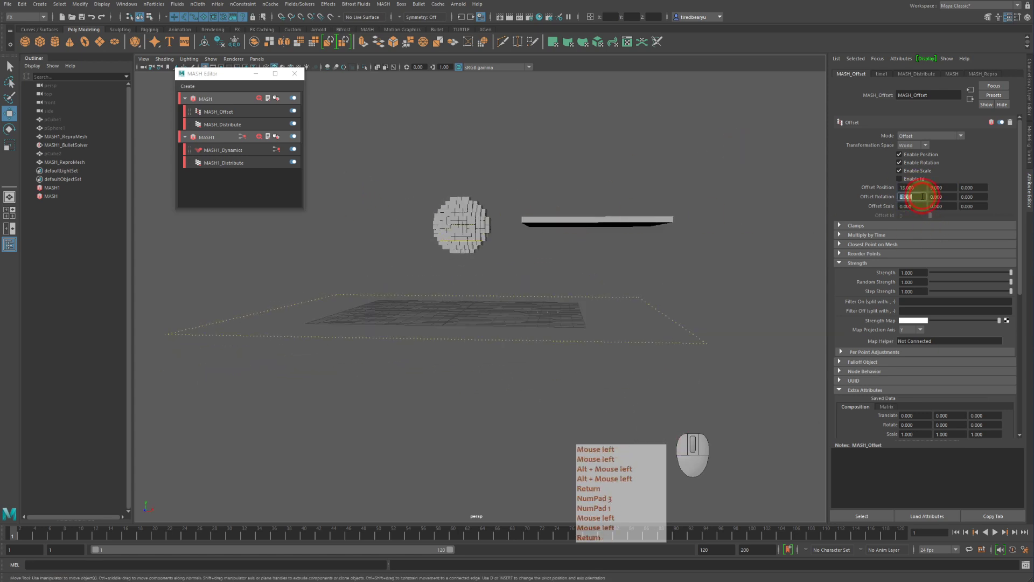
type("20")
key("Return")
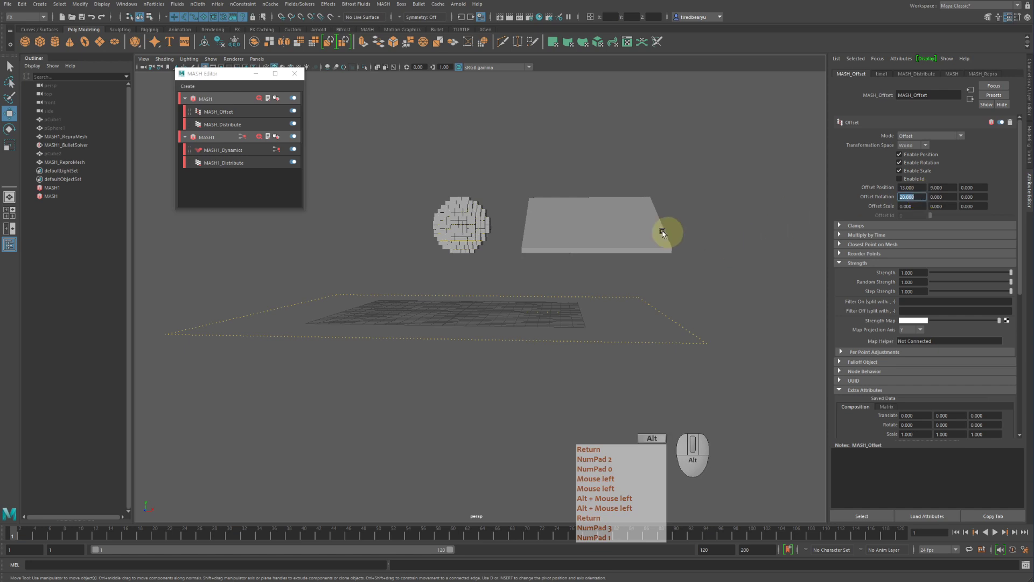
mouse_move(664, 231)
left_mouse_down("alt")
mouse_move(607, 247)
mouse_move(653, 233)
left_mouse_up("alt")
left_click(567, 215)
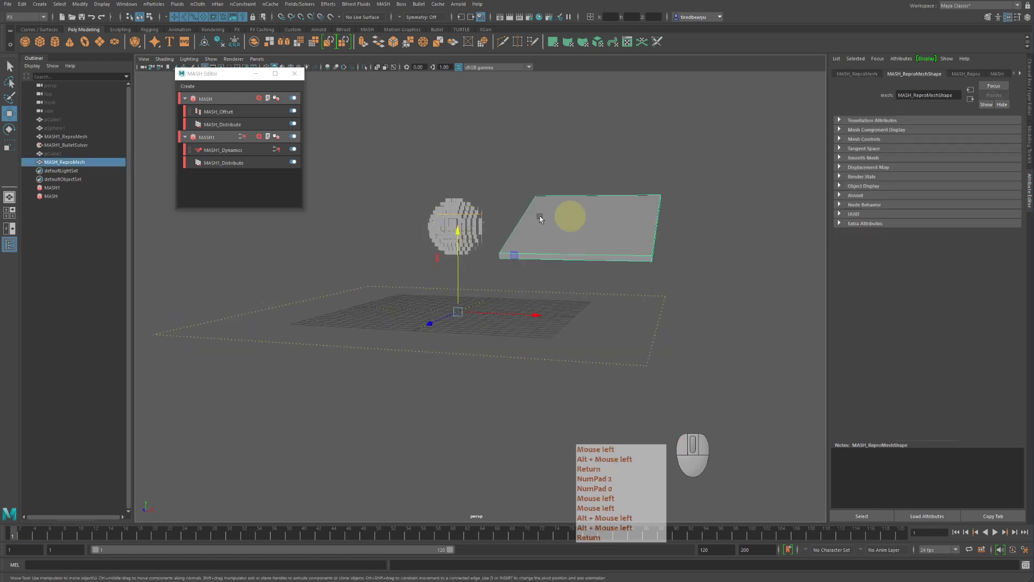
right_click_drag(454, 232, 499, 212, "alt")
middle_click_drag(499, 212, 576, 204, "alt")
left_click_drag(576, 204, 698, 199, "alt")
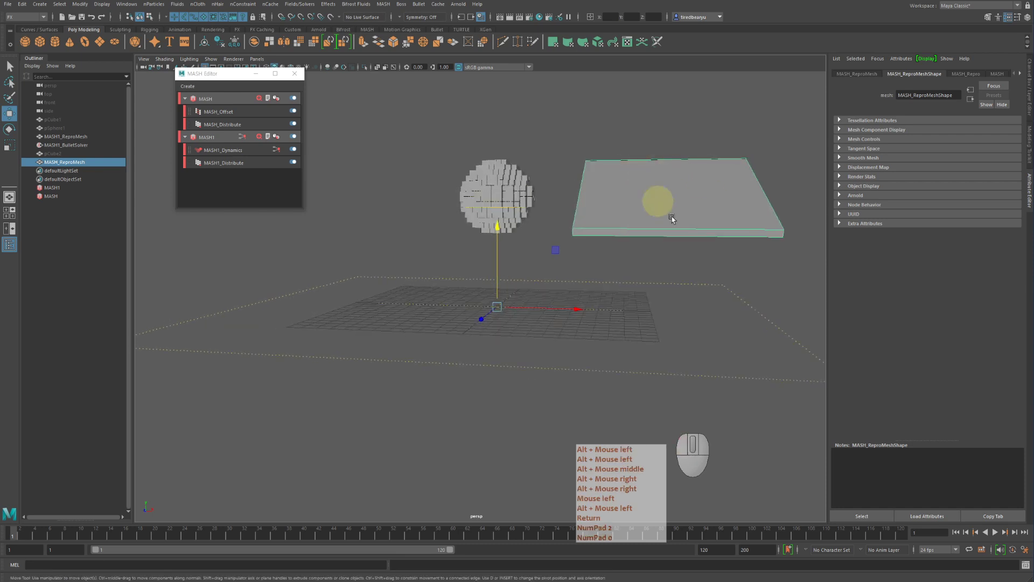
Add a Dynamics node to the slab's MASH network.
left_click(210, 98)
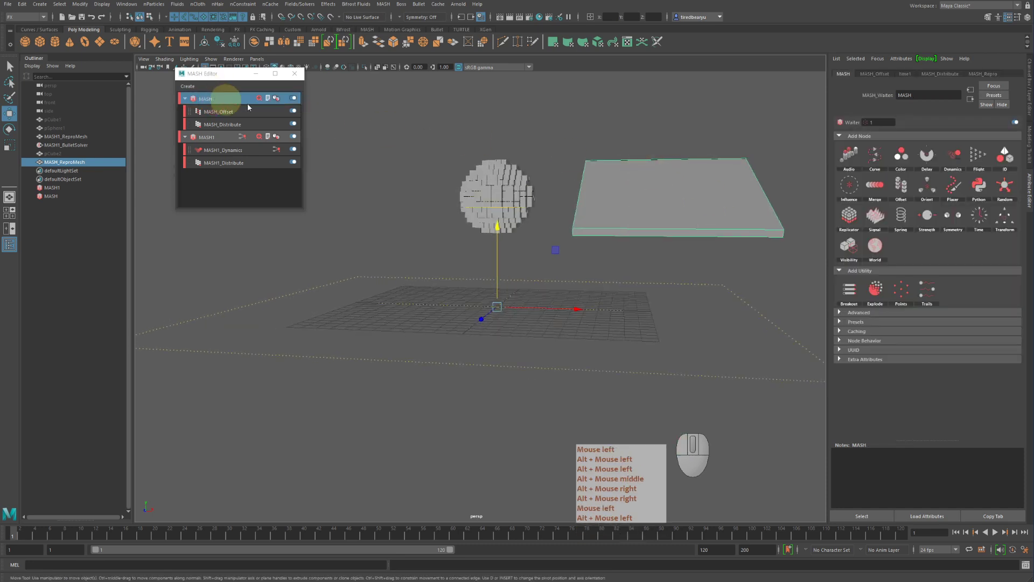
left_click(952, 155)
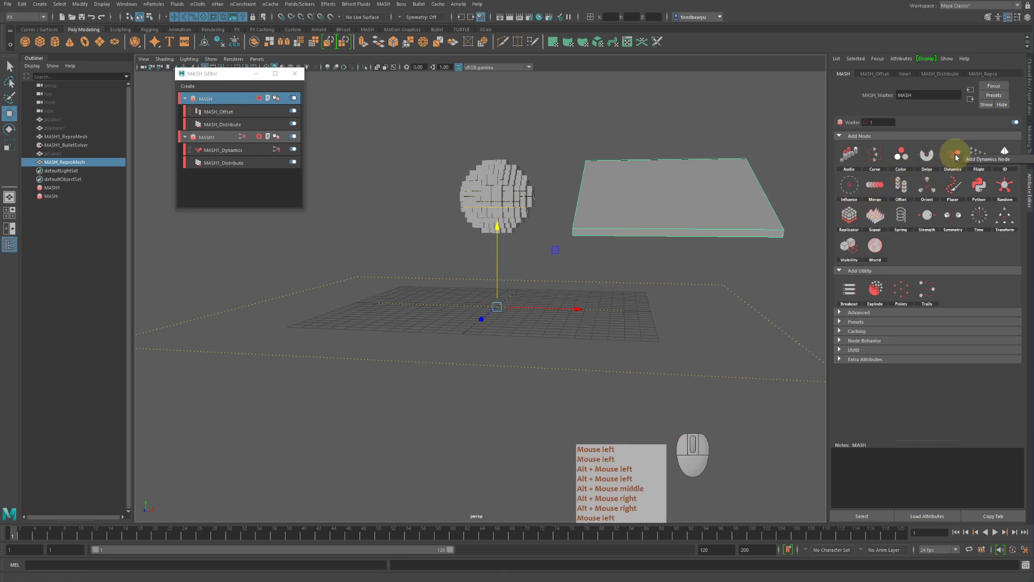
left_click(982, 160)
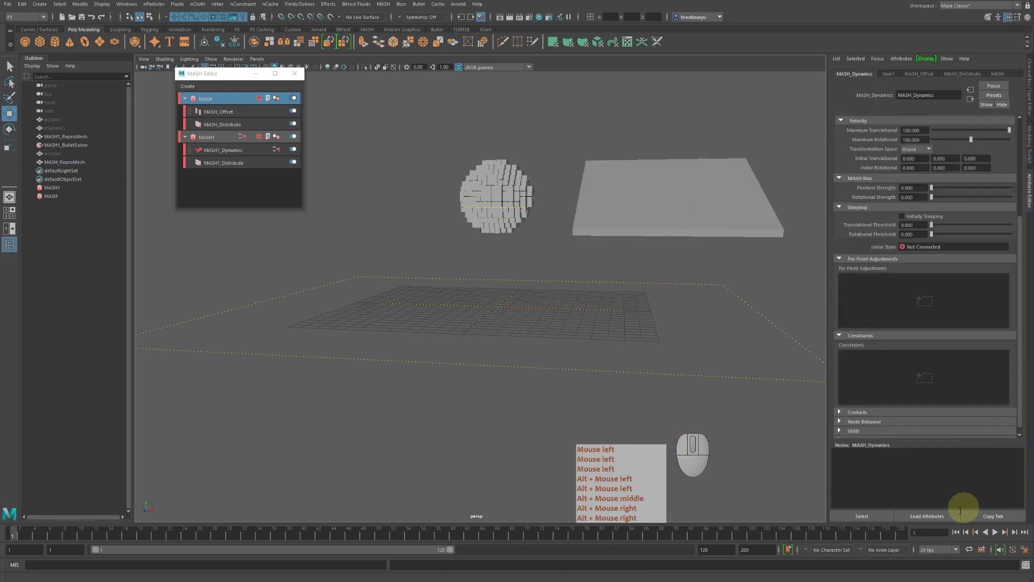
Play the simulation from the start to check how the slab and sphere fall, and rewind.
left_click(956, 532)
left_click(1003, 533)
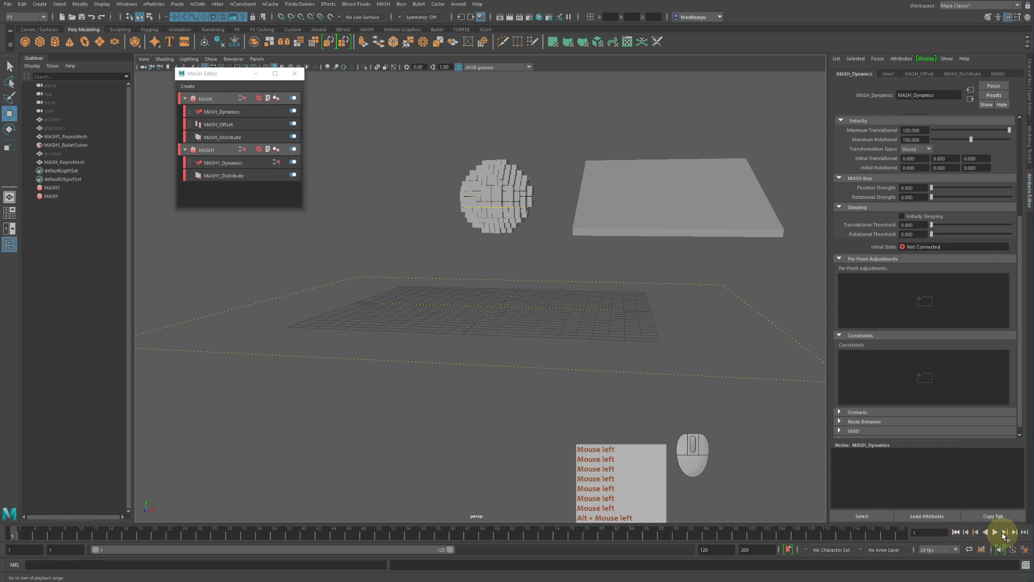
left_click(995, 532)
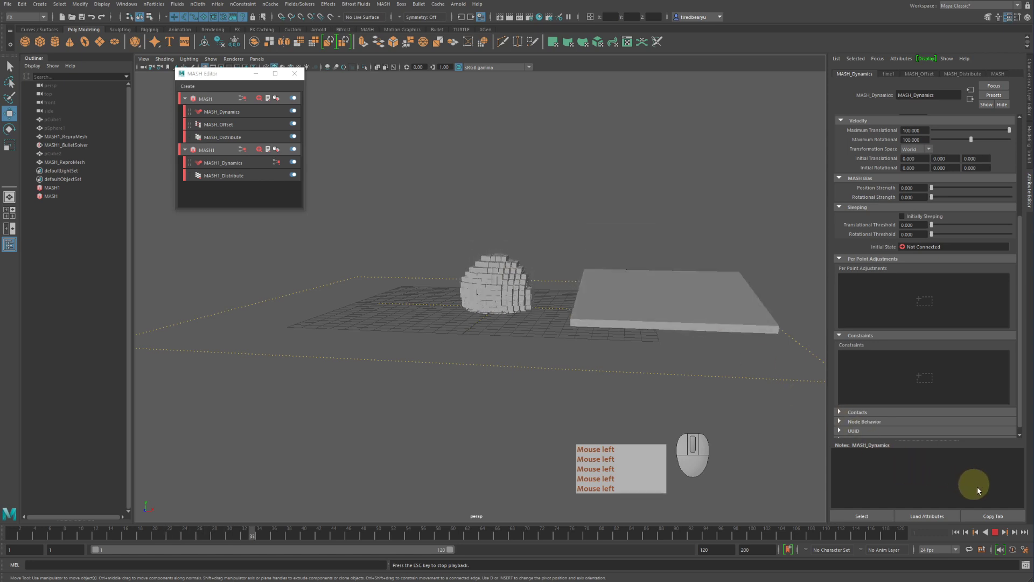
left_click(996, 532)
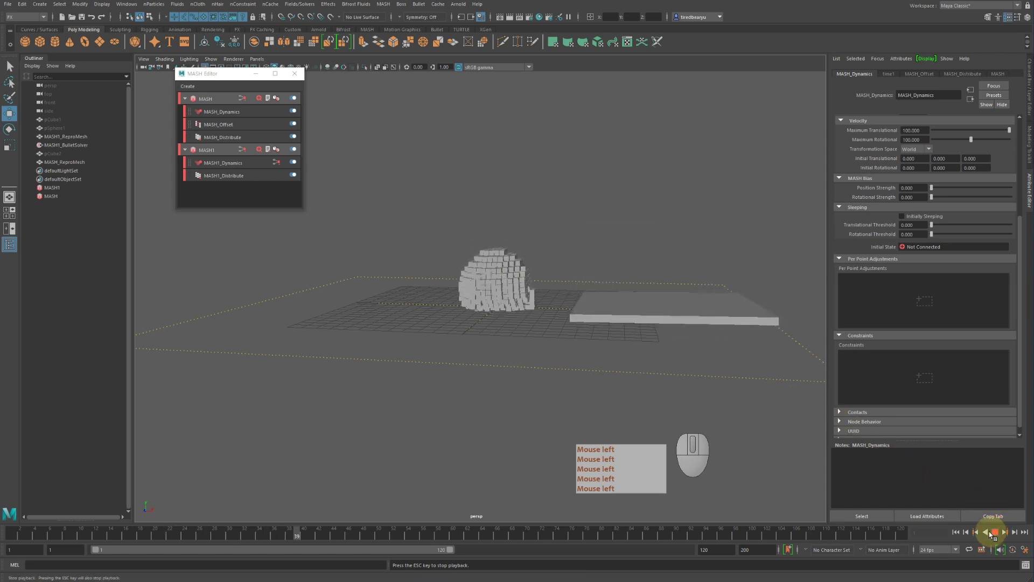
left_click(956, 533)
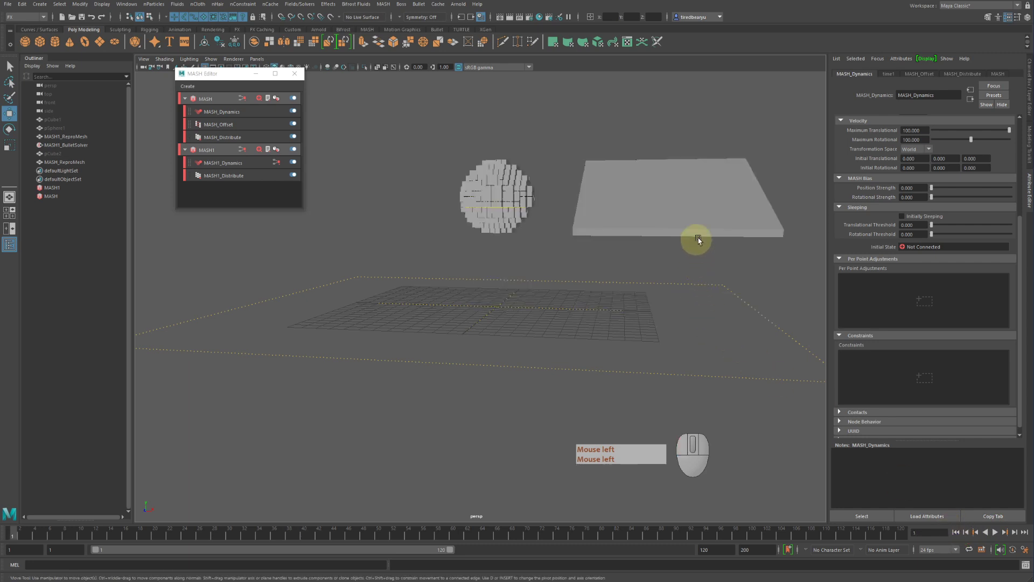
Set the initial translational velocity of the slab's Dynamics node to -1000 in X.
left_click(230, 112)
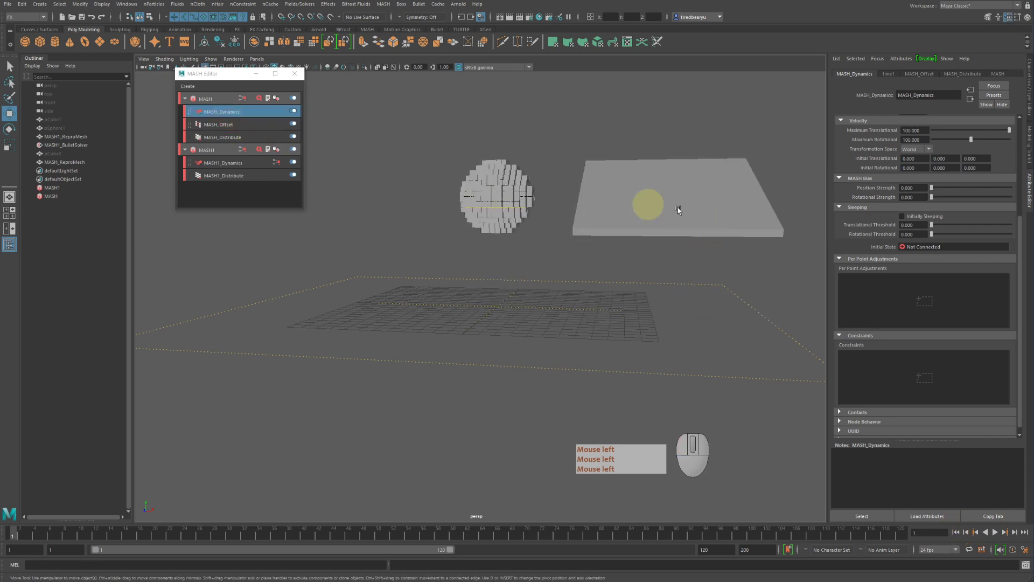
scroll(916, 216, "up", 3)
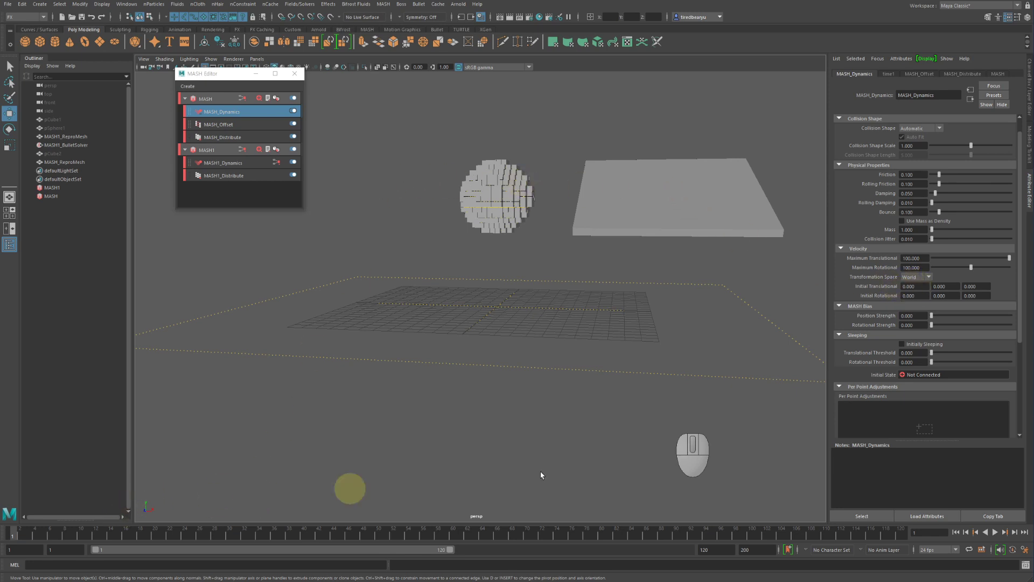
left_click(921, 286)
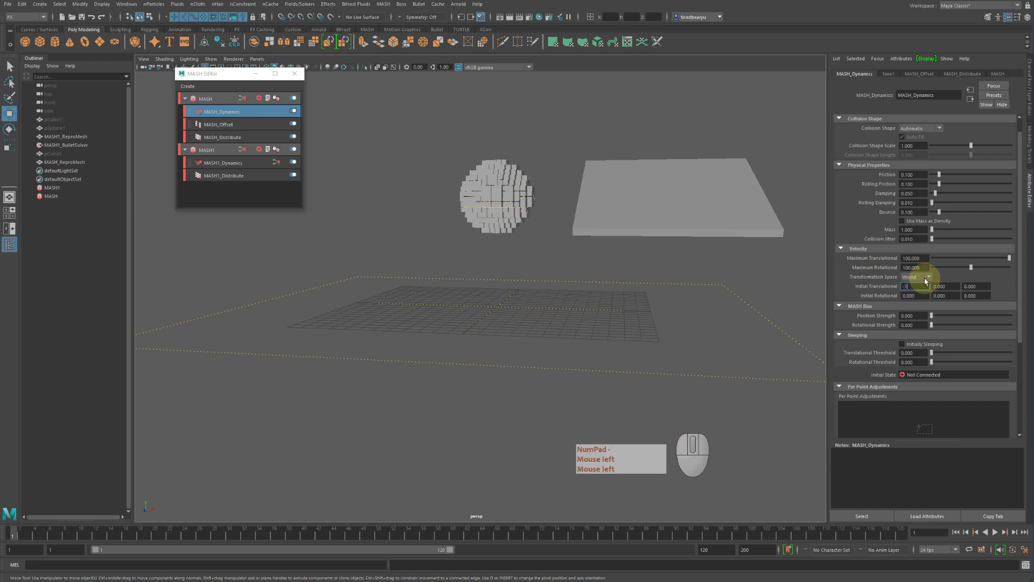
type("-1000")
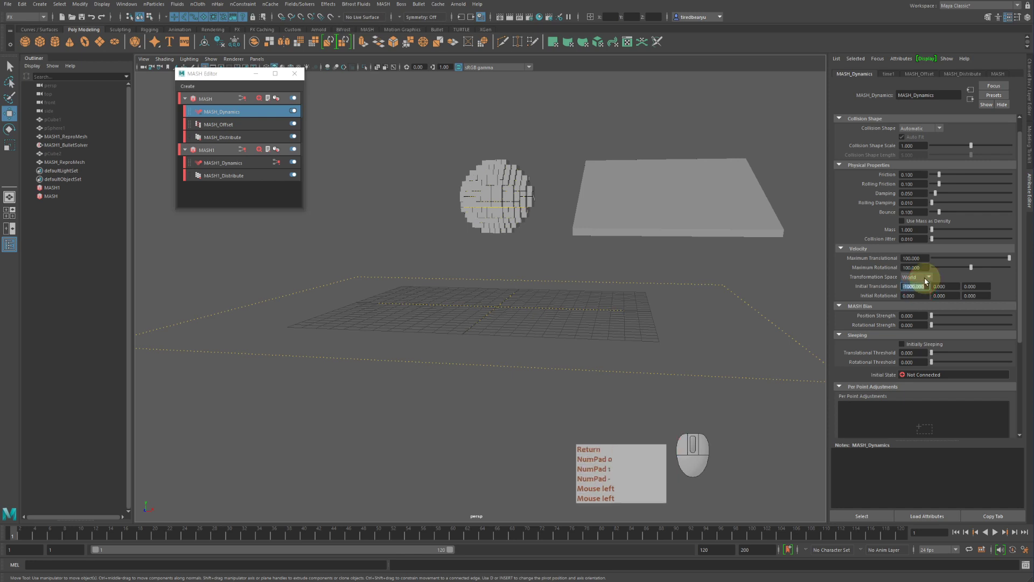
key("Return")
Play the simulation from the start to watch the slab hit the sphere, and rewind.
left_click(957, 532)
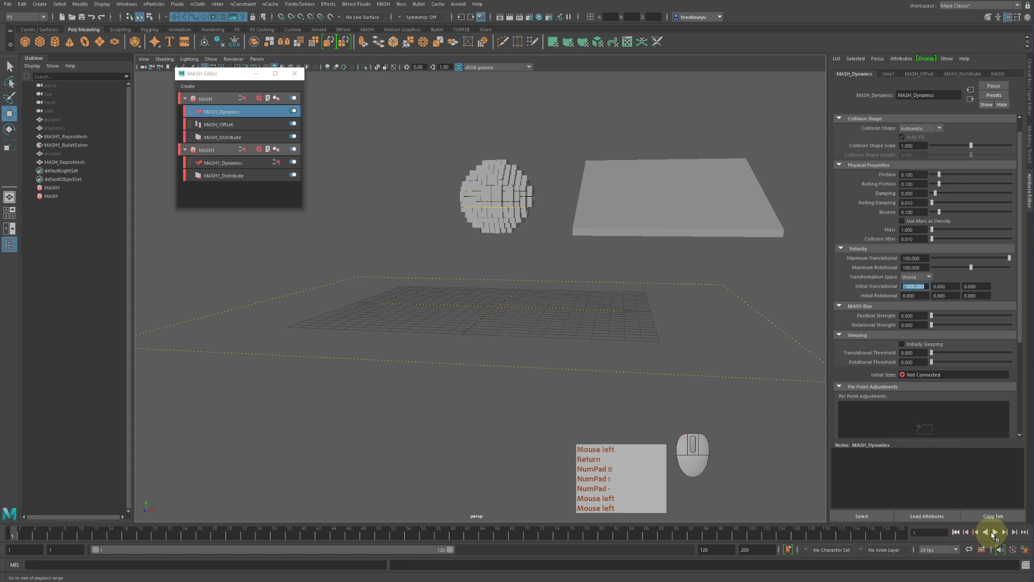
left_click(994, 532)
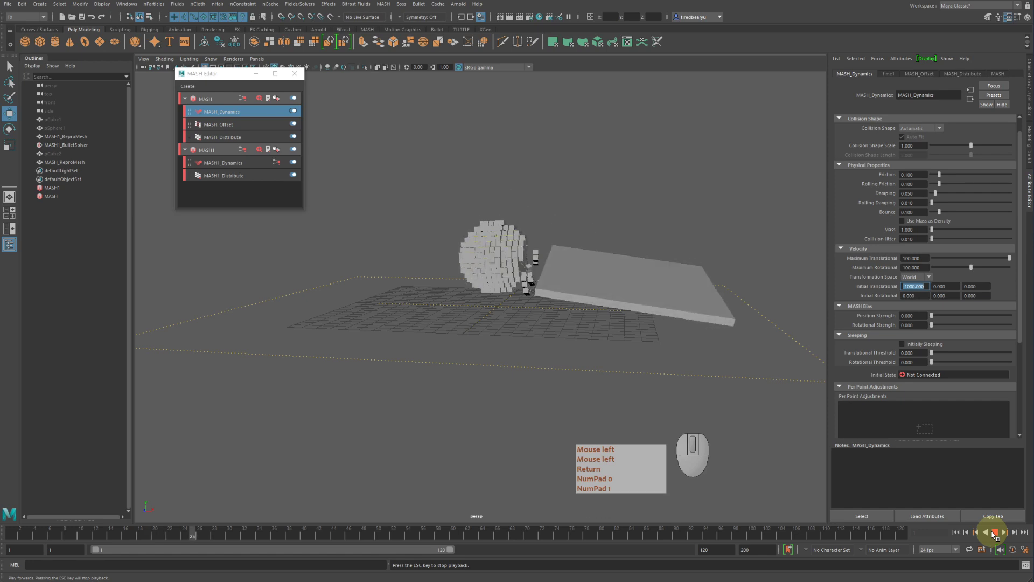
left_click(994, 532)
left_click(957, 532)
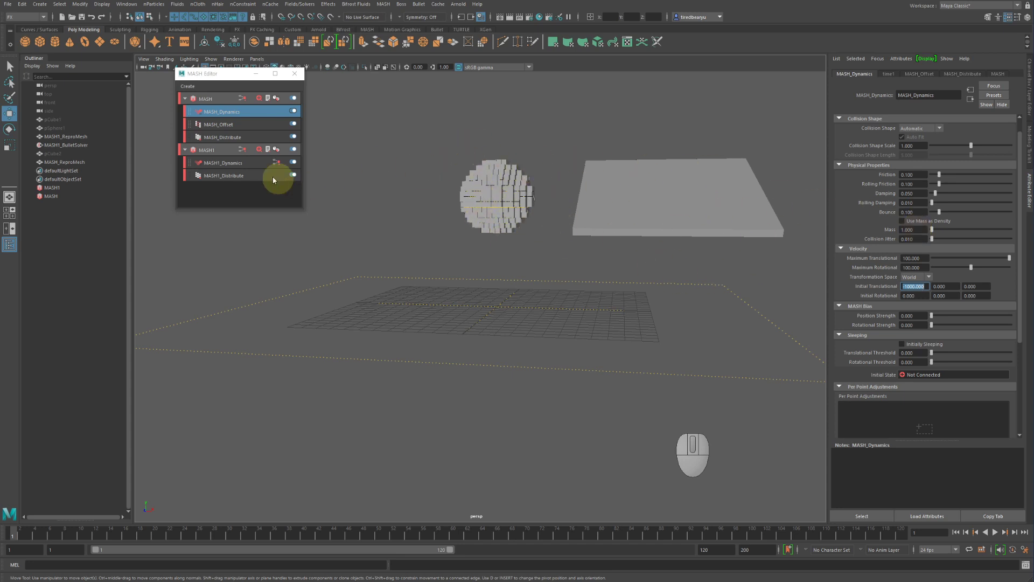
Set the mass in the sphere network's Dynamics node to 0.1.
left_click(241, 164)
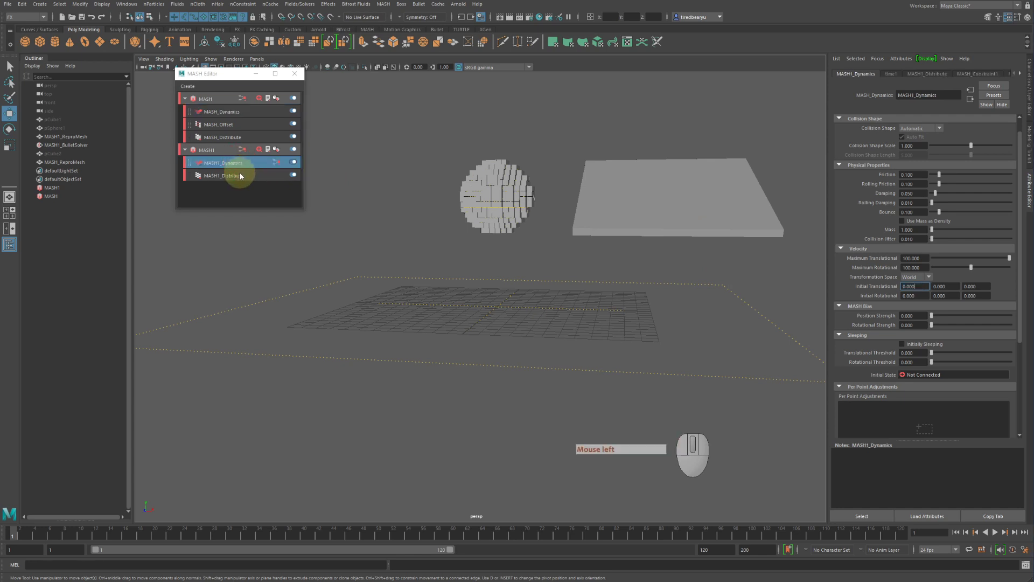
left_click(240, 176)
left_click(248, 163)
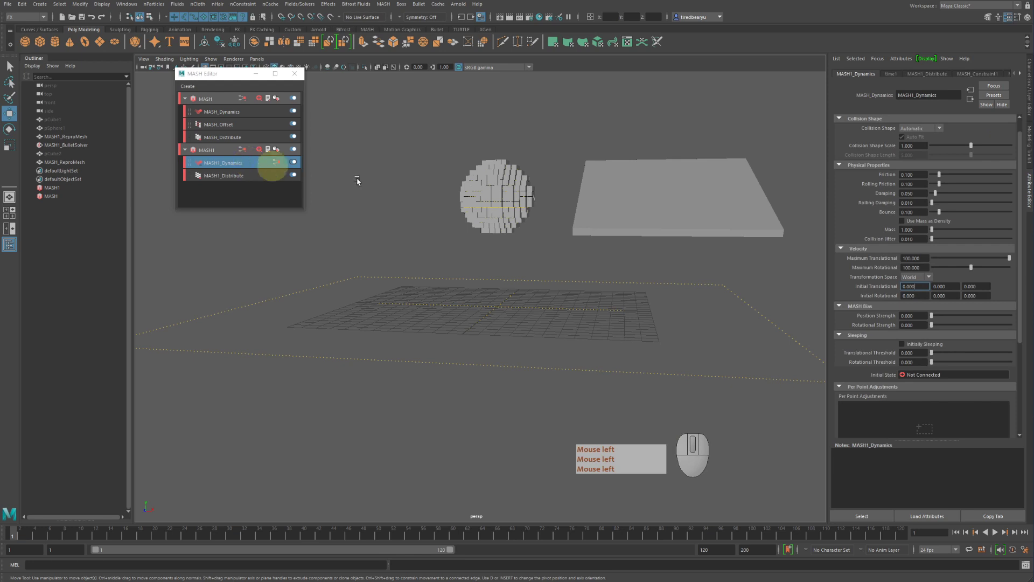
left_click(906, 230)
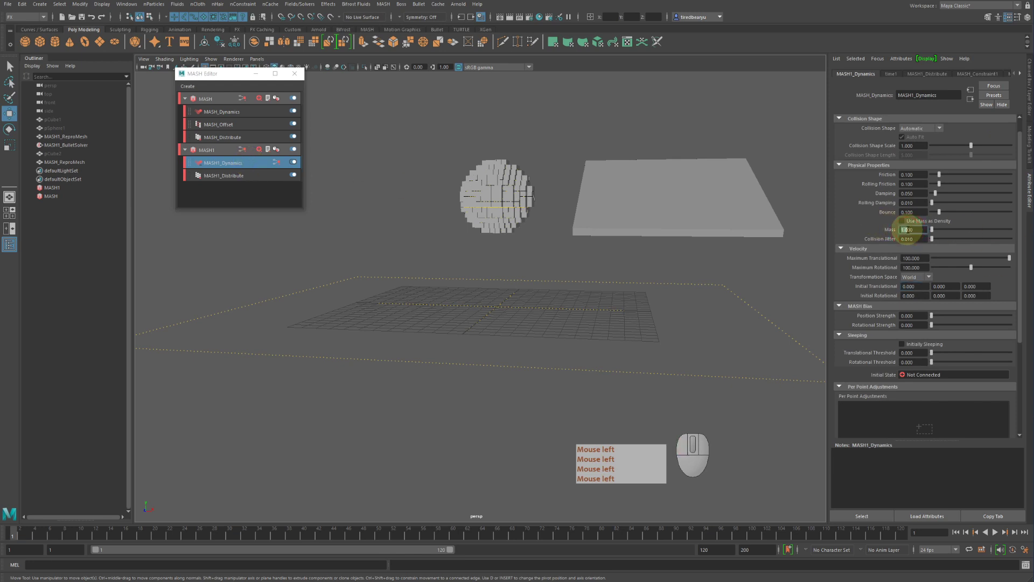
type(".1")
key("Return")
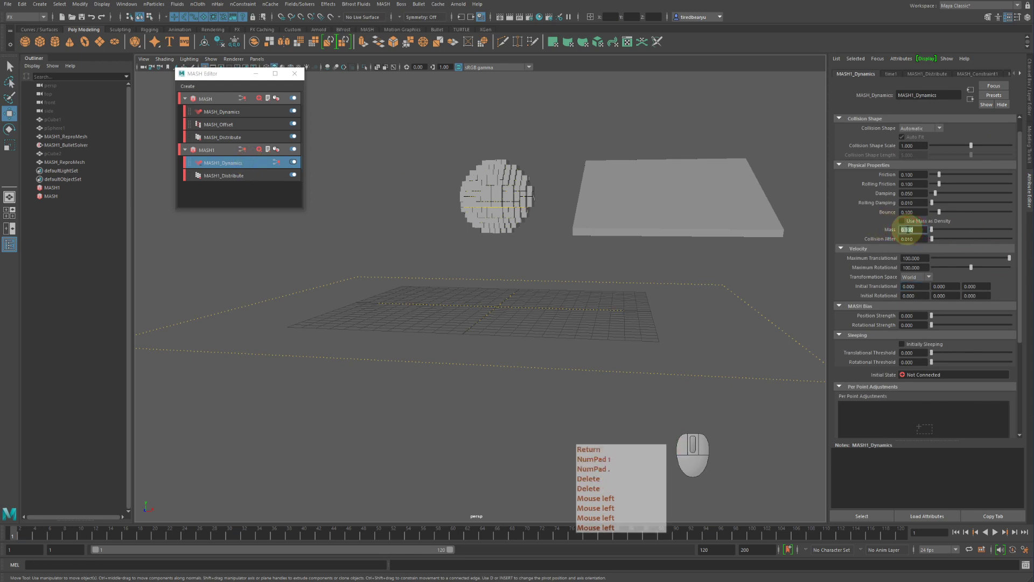
Play the simulation from the first frame to test the slab's impact on the lighter cubes.
left_click(957, 533)
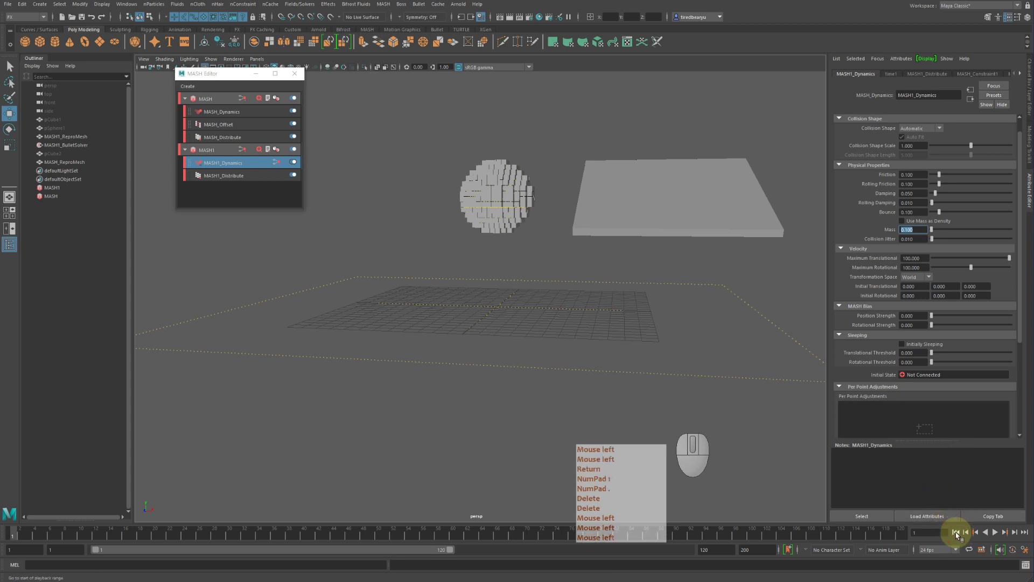
left_click(991, 533)
left_click(995, 533)
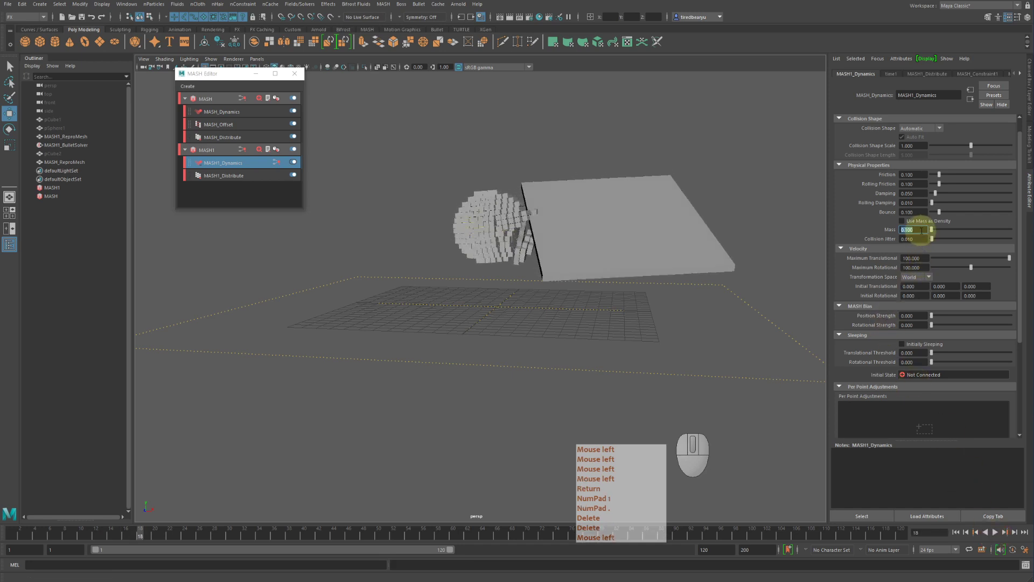
Try a mass of 0.05 for the sphere's cubes and replay the simulation from the start.
left_click_drag(921, 231, 832, 218)
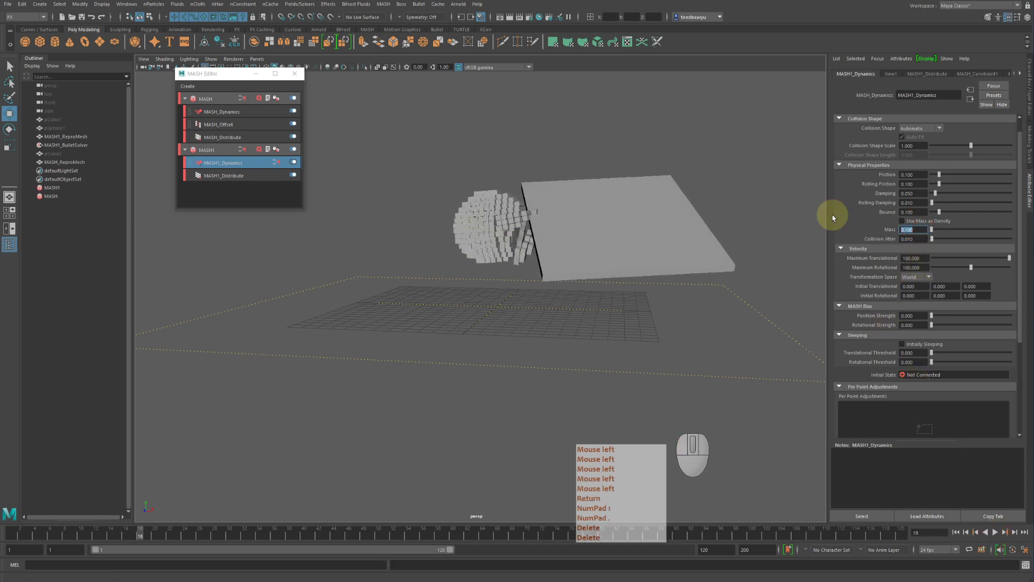
double_click(956, 533)
left_click(994, 532)
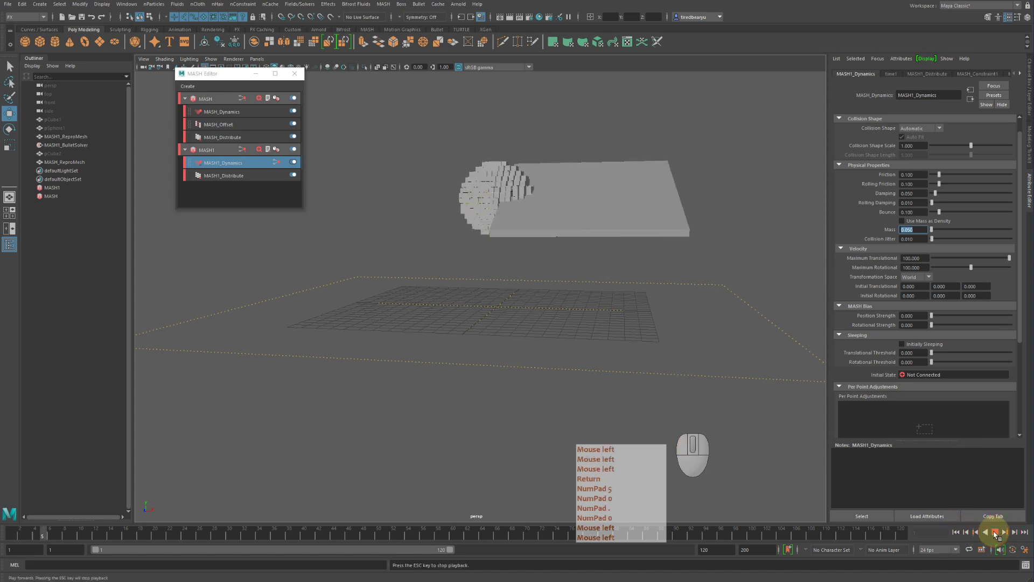
Set the mass of the sphere's cubes to 0.01.
left_click(915, 229)
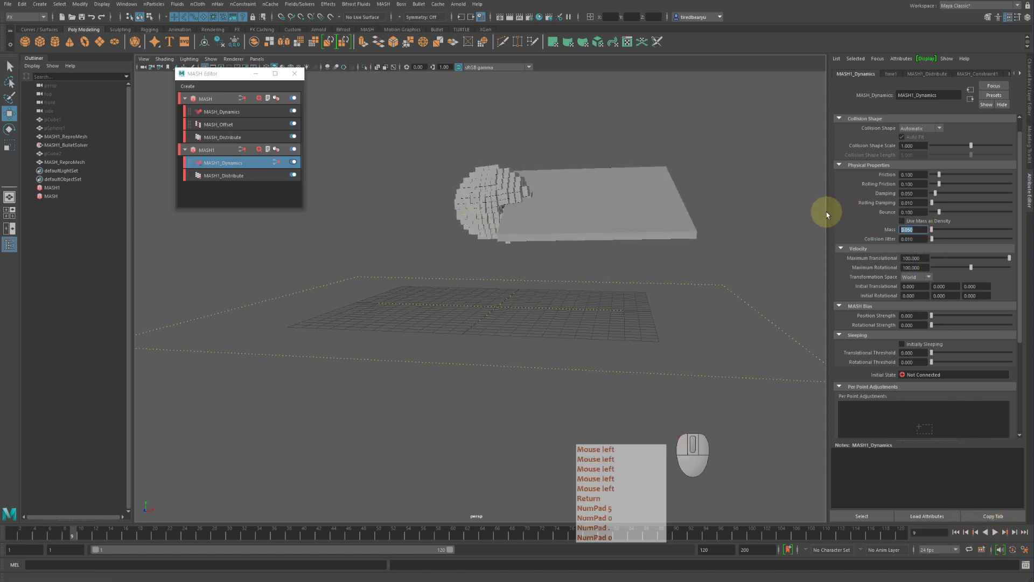
type("0.01")
key("Return")
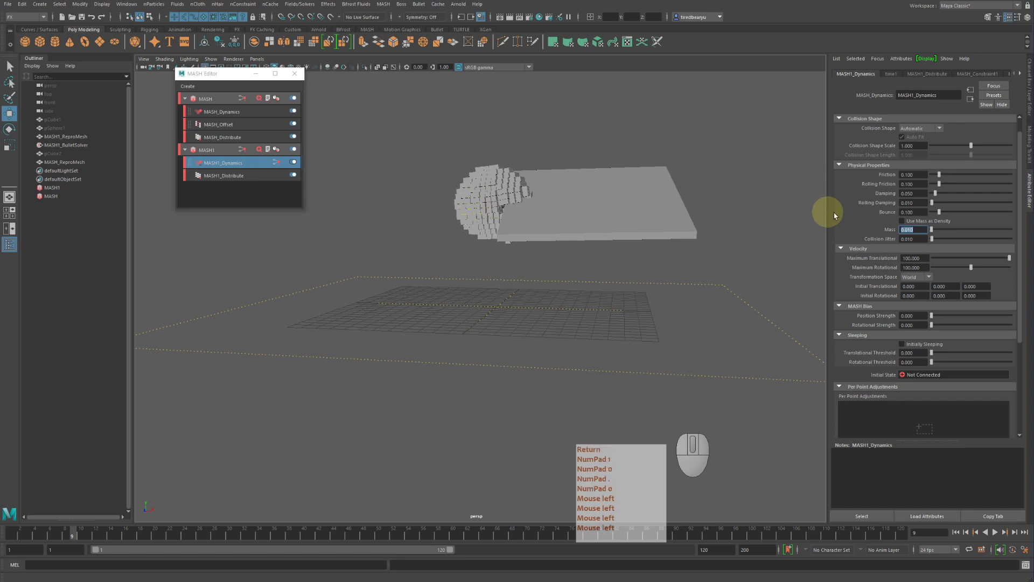
Replay the simulation from the start, stop it after the impact and examine the broken sphere from another angle.
left_click(956, 532)
left_click(994, 532)
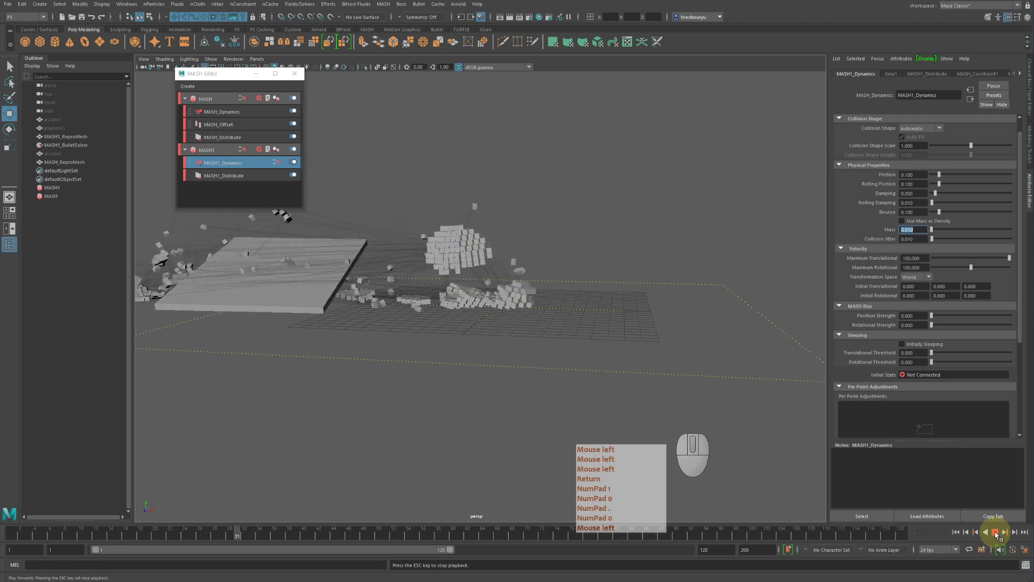
left_click(995, 533)
left_click_drag(635, 321, 564, 336, "alt")
middle_click_drag(564, 336, 579, 360, "alt")
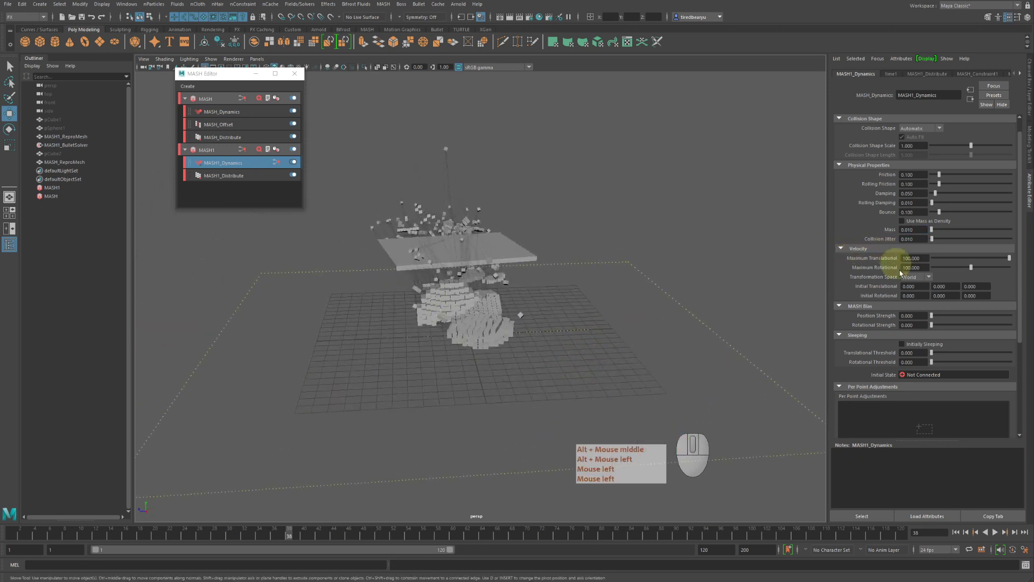
Return to the first frame and raise the Collision Jitter of the sphere's Dynamics node to 1.
left_click(957, 532)
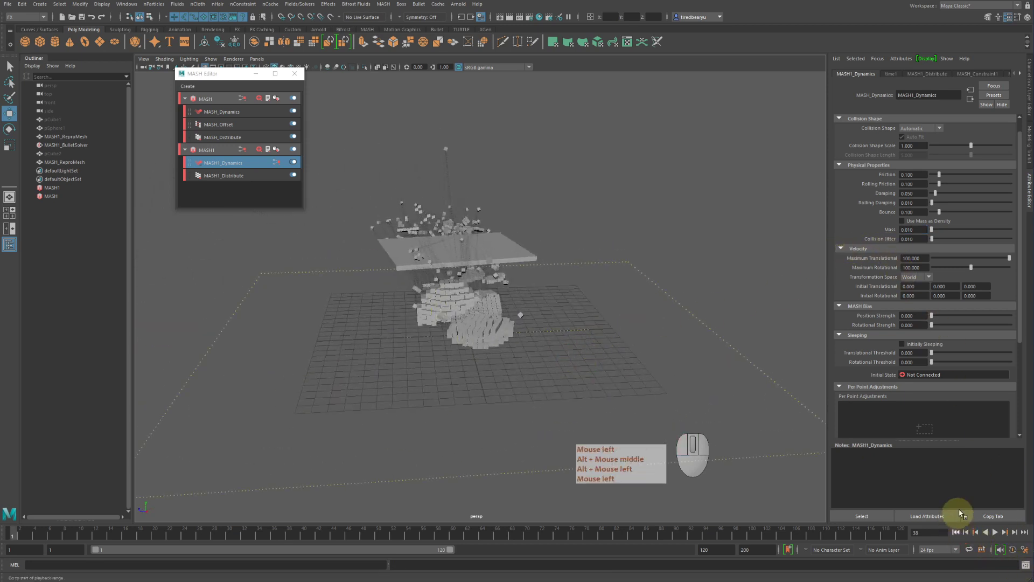
left_click_drag(720, 296, 723, 289, "alt")
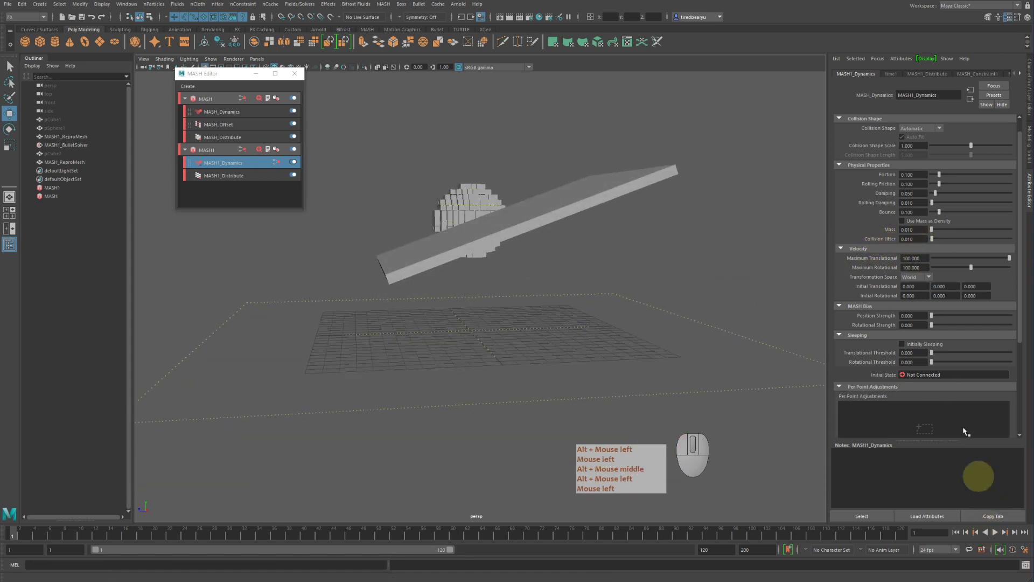
left_click_drag(932, 239, 1027, 291)
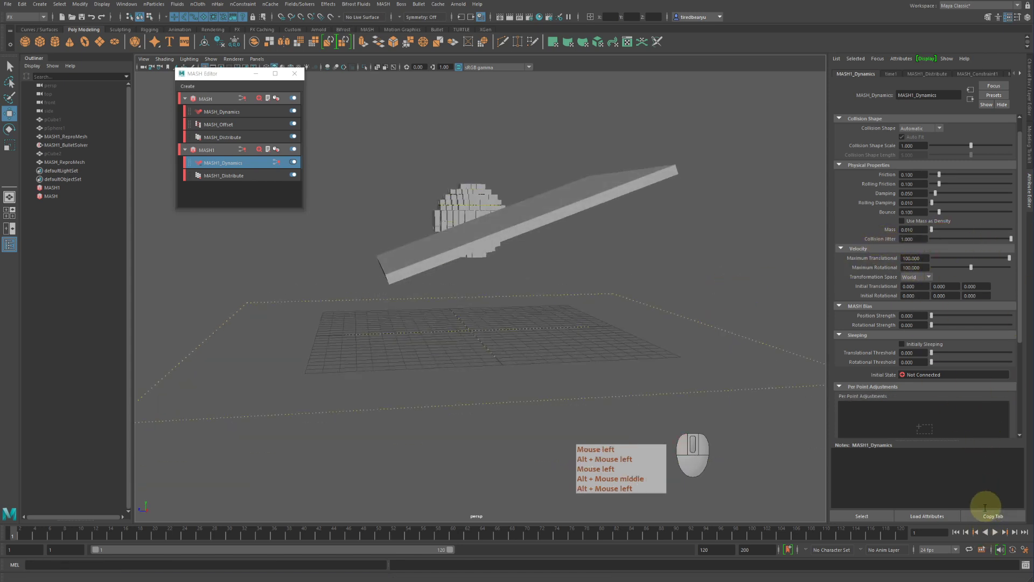
Replay the simulation from the first frame and stop it shortly after the slab hits the sphere.
left_click(956, 533)
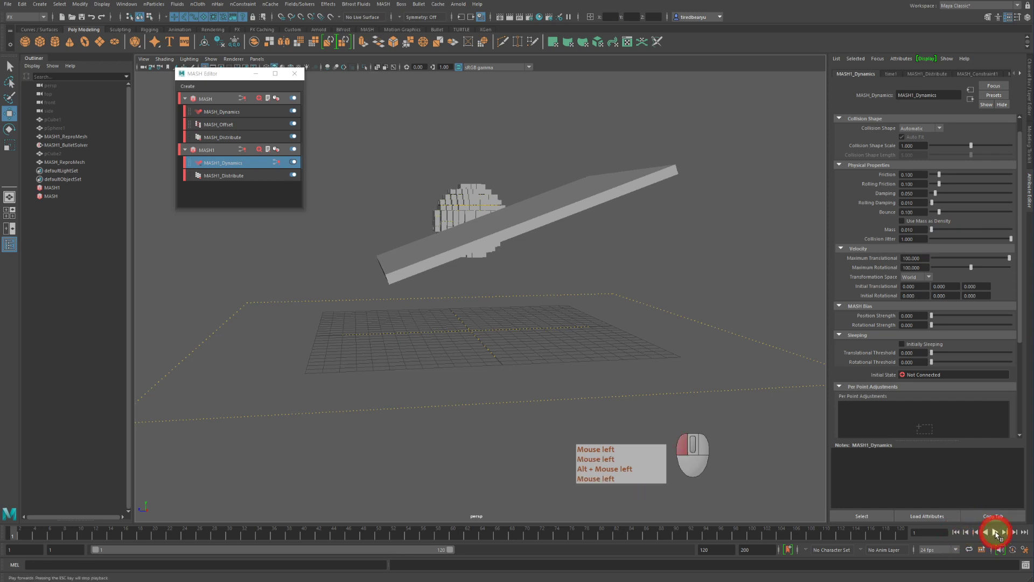
left_click(995, 532)
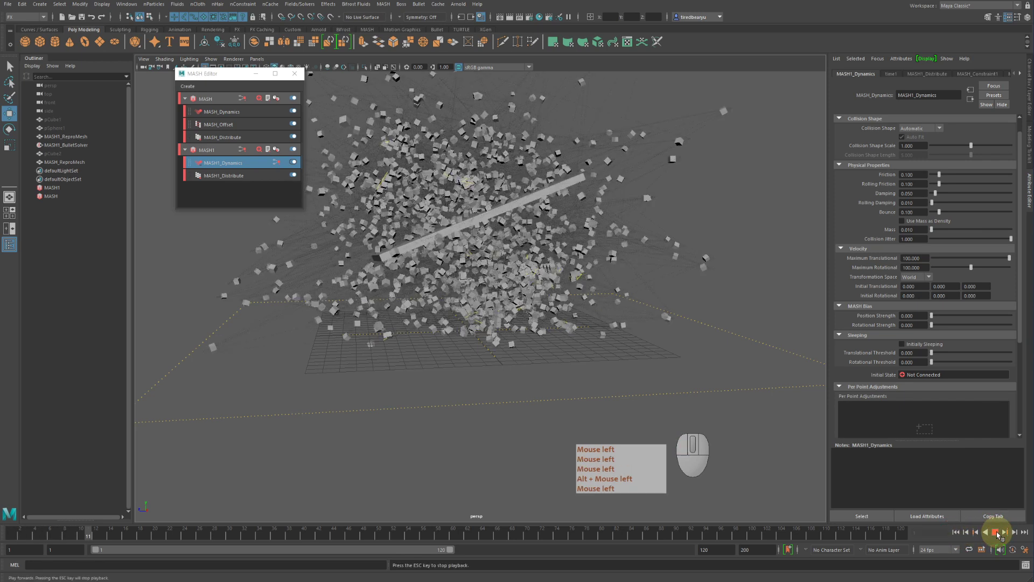
left_click(997, 532)
Lower the Collision Jitter of the sphere's Dynamics node to 0.130 and replay the simulation from the start.
left_click_drag(966, 239, 941, 239)
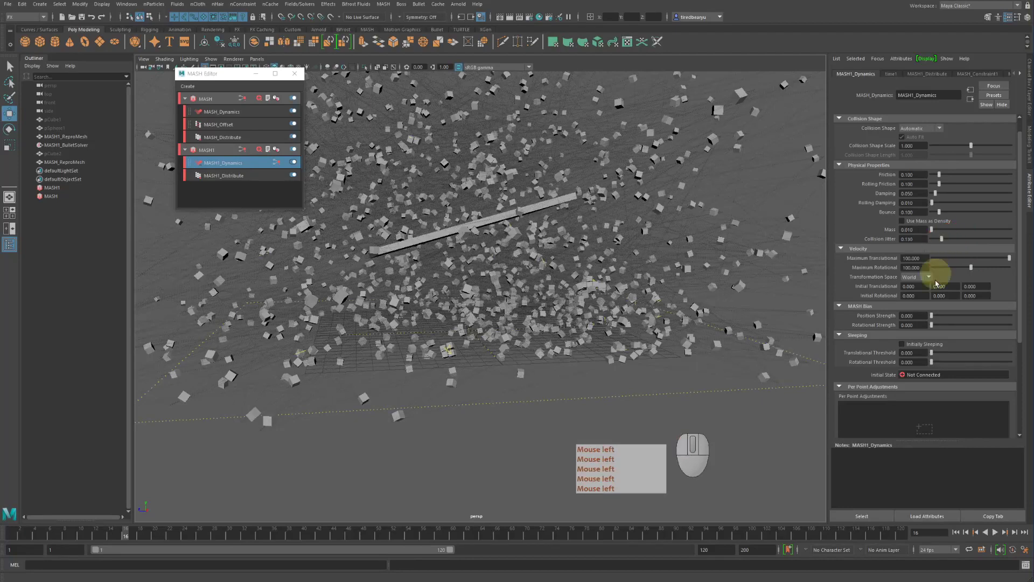
left_click(956, 532)
left_click(995, 533)
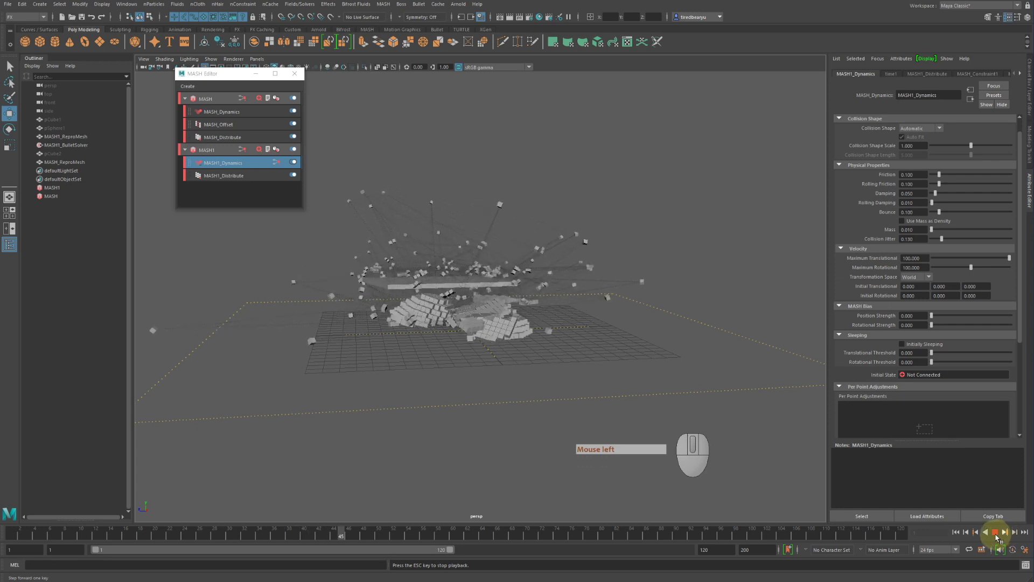
left_click(996, 533)
Examine the collapsed sphere up close, then replay the impact from the first frame at a higher viewing angle and stop it mid-break.
left_click_drag(565, 307, 614, 344, "alt")
right_click_drag(614, 344, 689, 351, "alt")
left_click_drag(689, 351, 690, 345, "alt")
middle_click_drag(690, 346, 765, 388, "alt")
left_click(956, 532)
left_click_drag(765, 388, 750, 383, "alt")
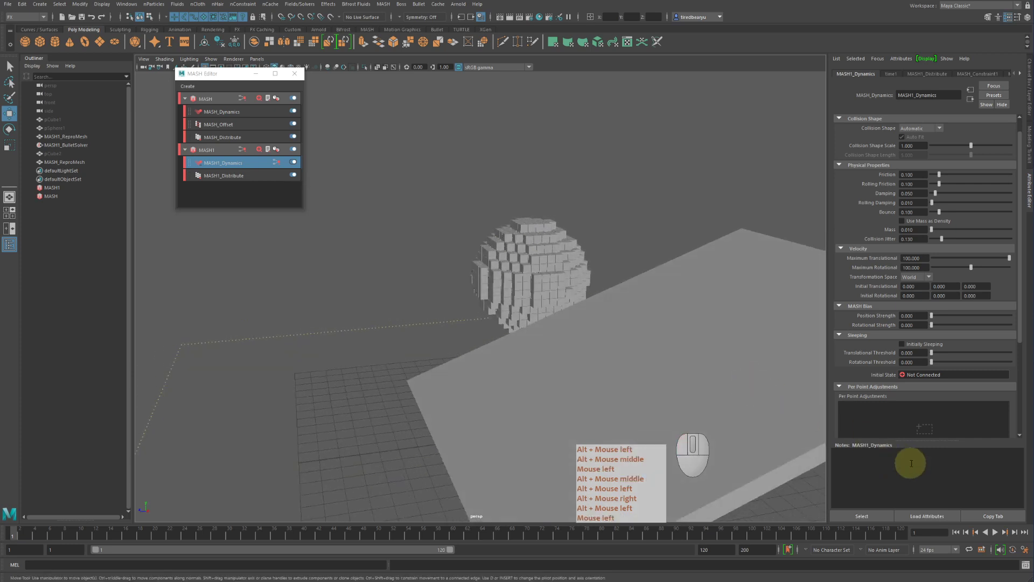
right_click_drag(695, 353, 641, 326, "alt")
left_click(995, 533)
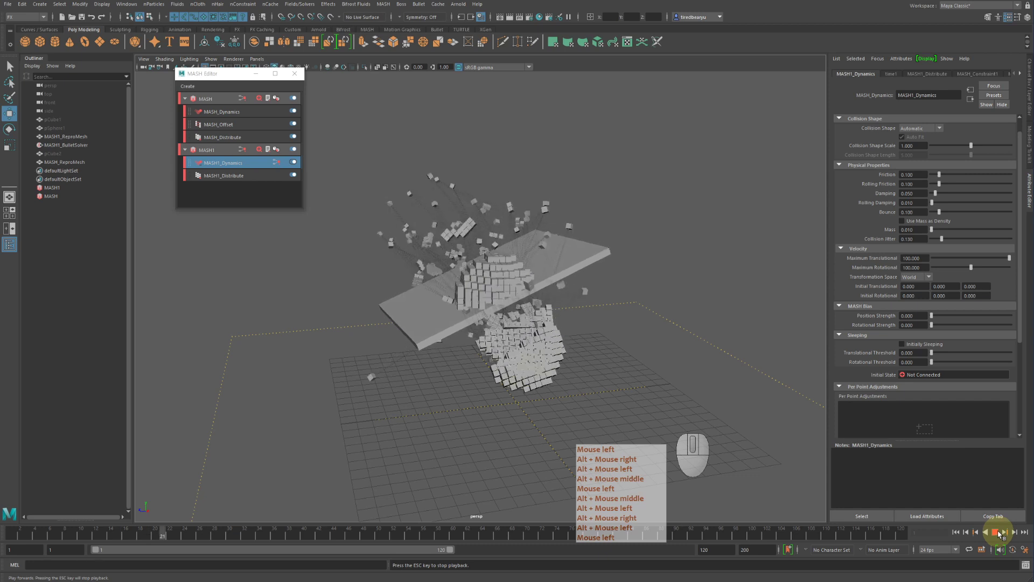
left_click(995, 532)
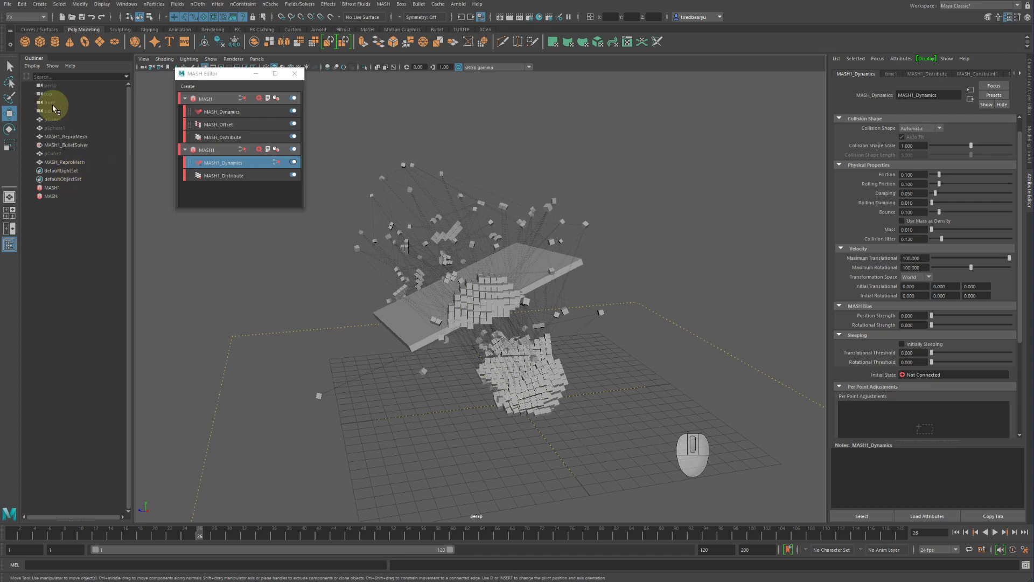
left_click(420, 5)
left_click(422, 5)
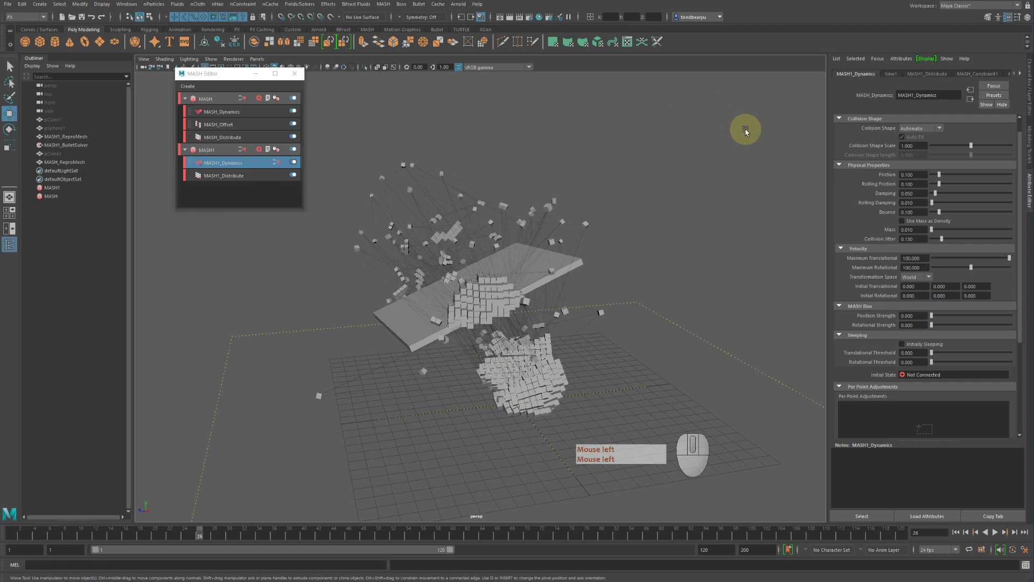
left_click_drag(636, 215, 660, 208, "alt")
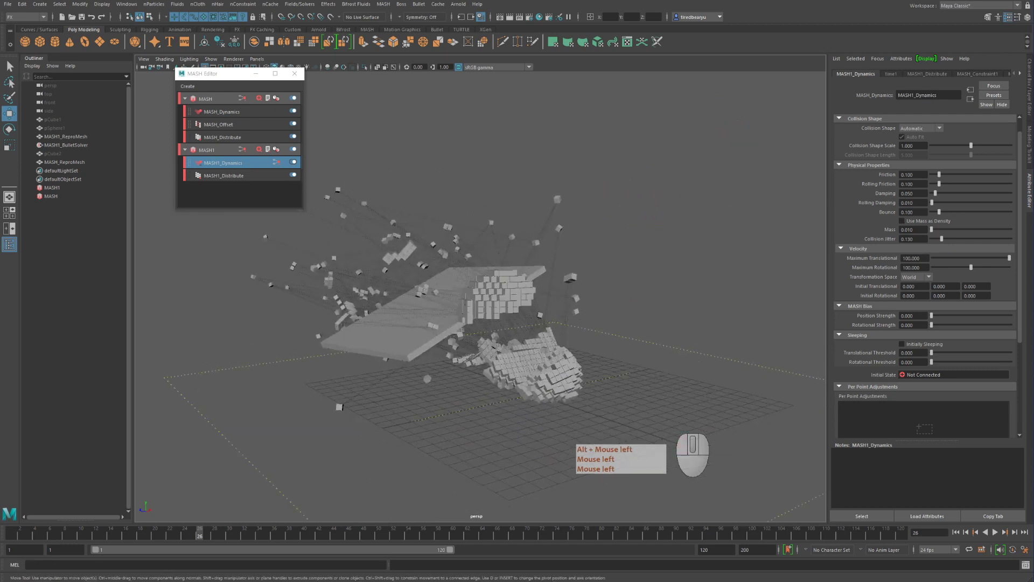